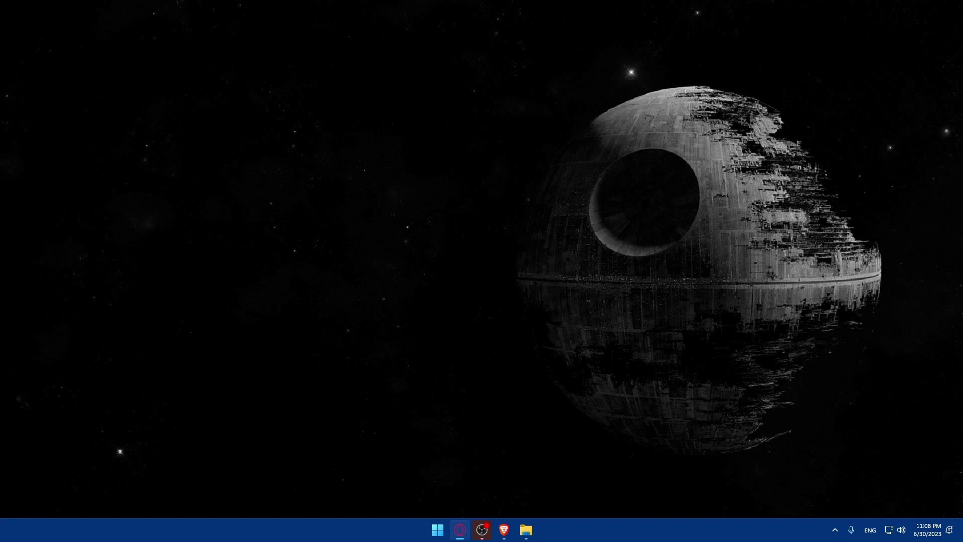
# Launch Brave and go to squarespace.com
pyautogui.click(500, 531)
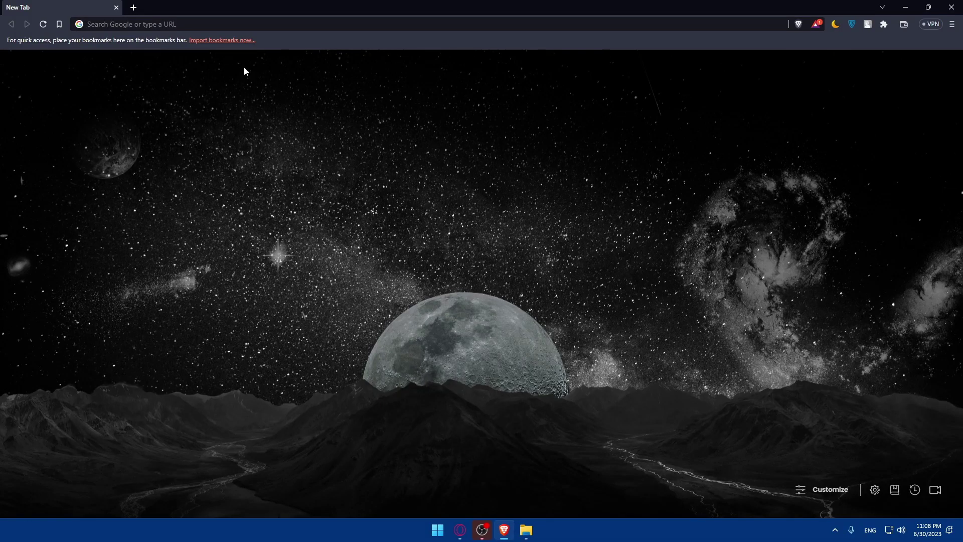
pyautogui.click(205, 24)
pyautogui.write('s')
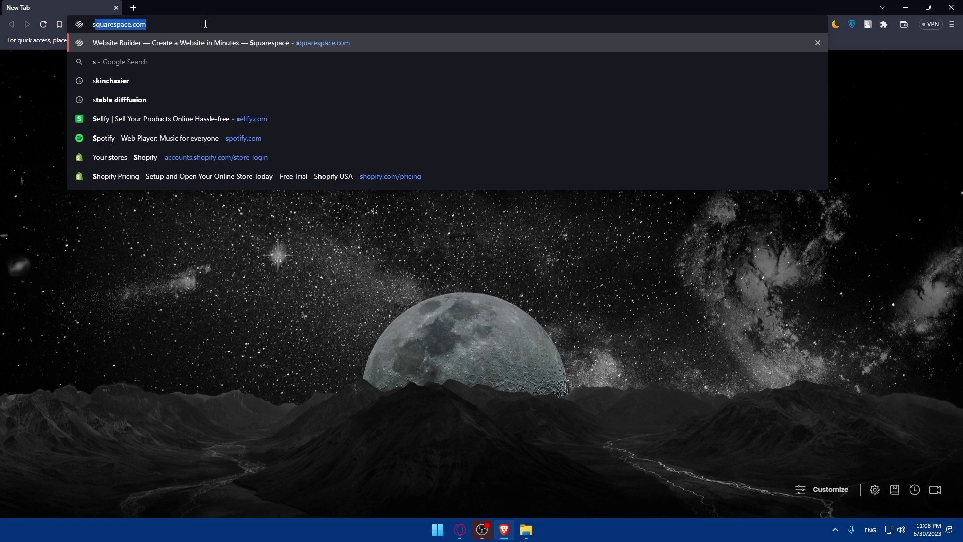
pyautogui.press('Return')
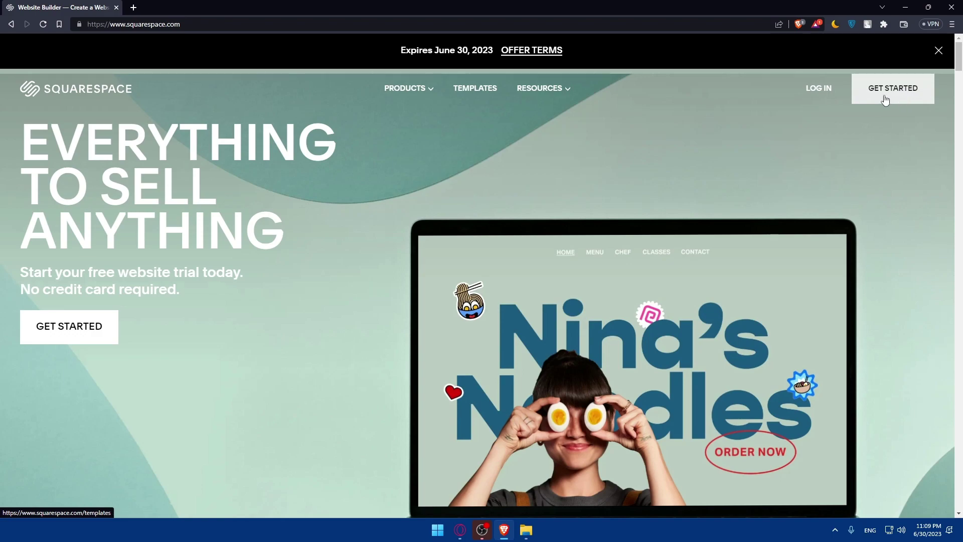
# Log in to Squarespace with a Google account
pyautogui.click(817, 93)
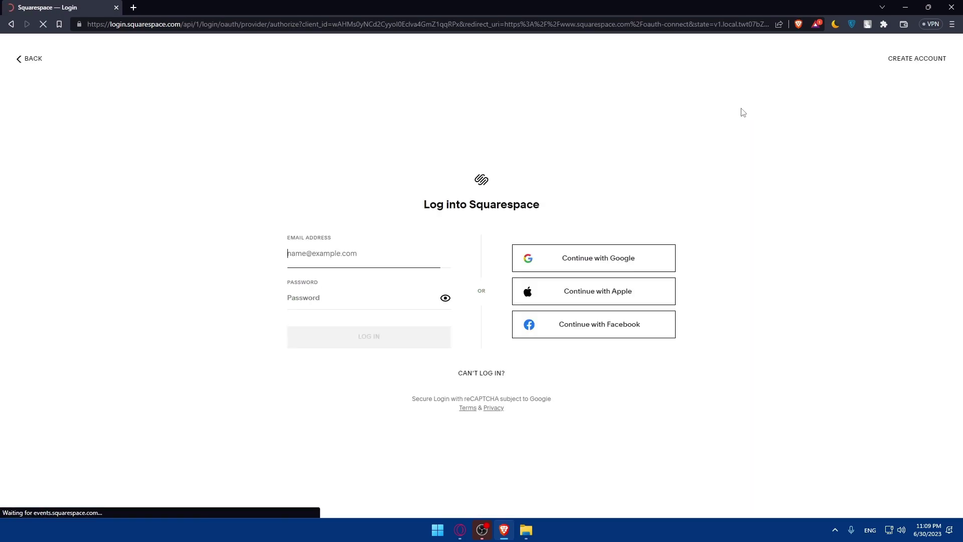
pyautogui.click(549, 263)
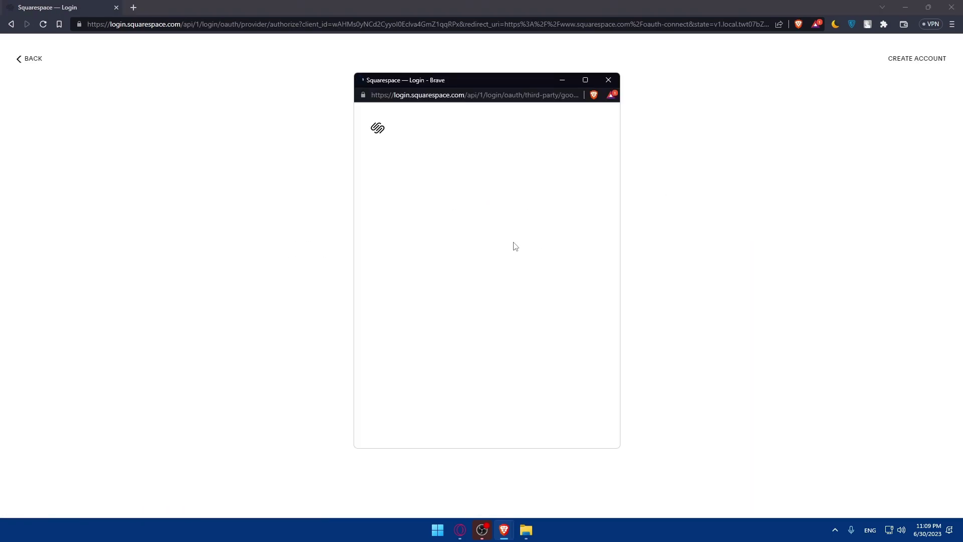
pyautogui.click(436, 256)
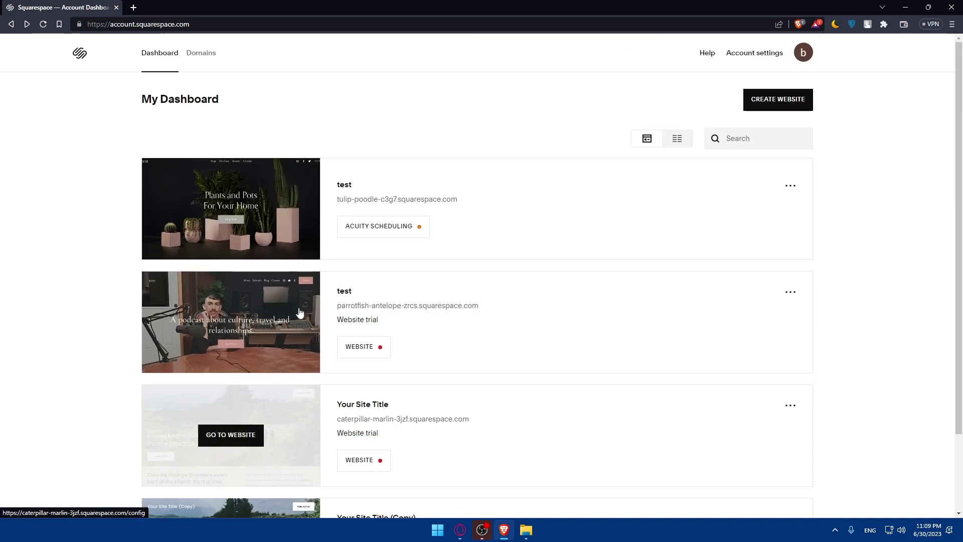
# Start a WordPress export from the test site's Import & Export settings, then open WordPress.com in a new tab
pyautogui.click(790, 192)
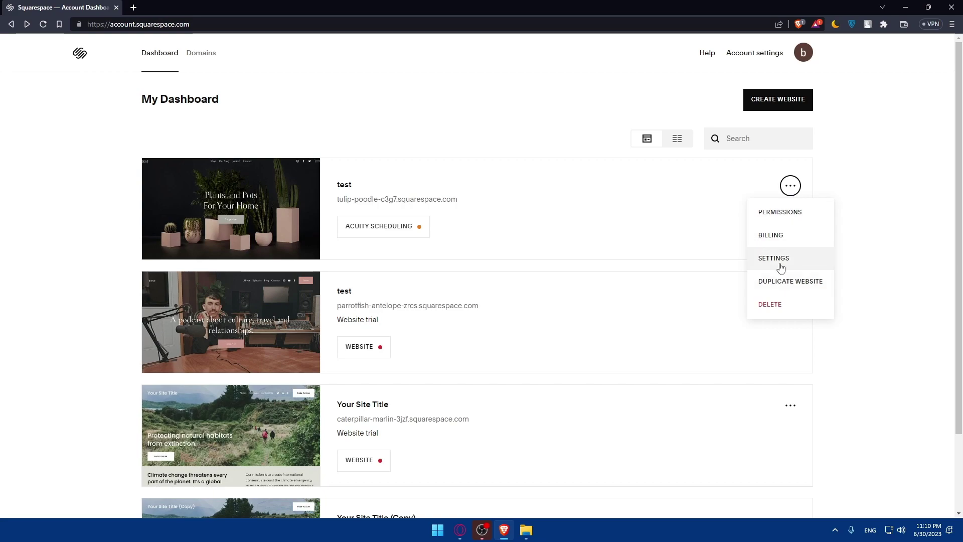
pyautogui.click(777, 260)
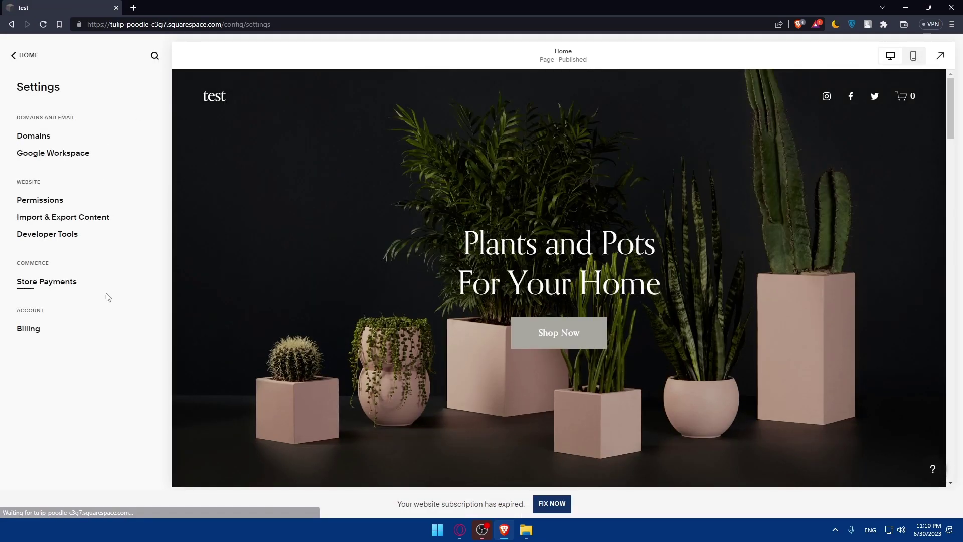
pyautogui.click(76, 217)
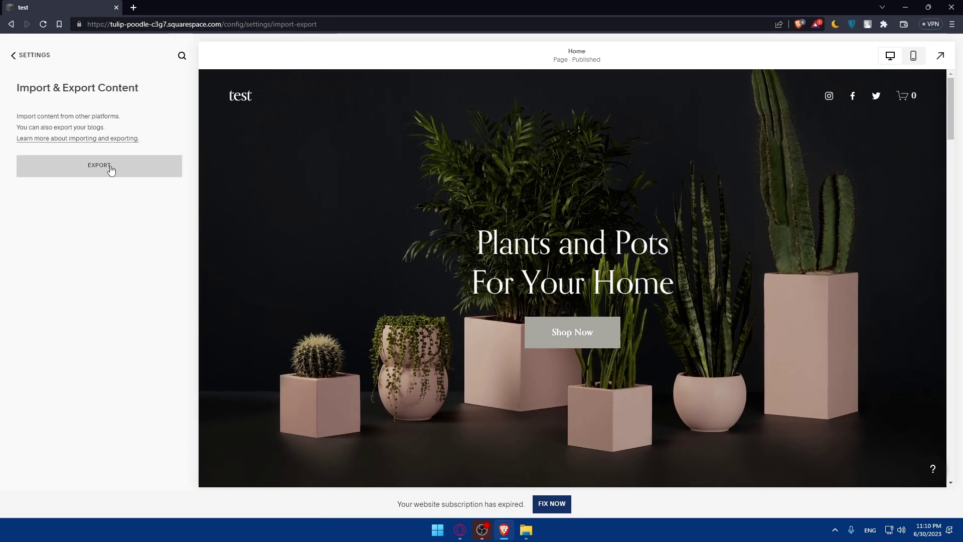
pyautogui.click(96, 169)
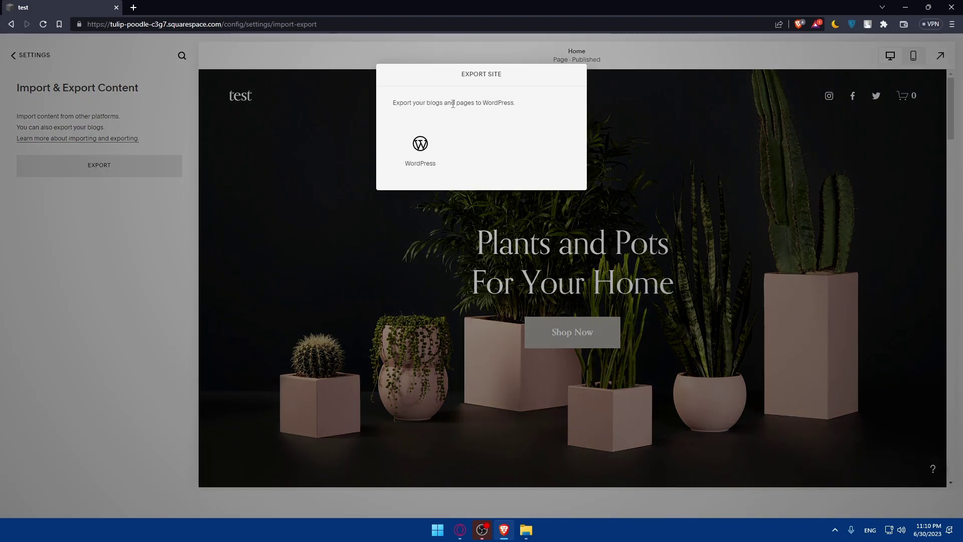
pyautogui.click(428, 145)
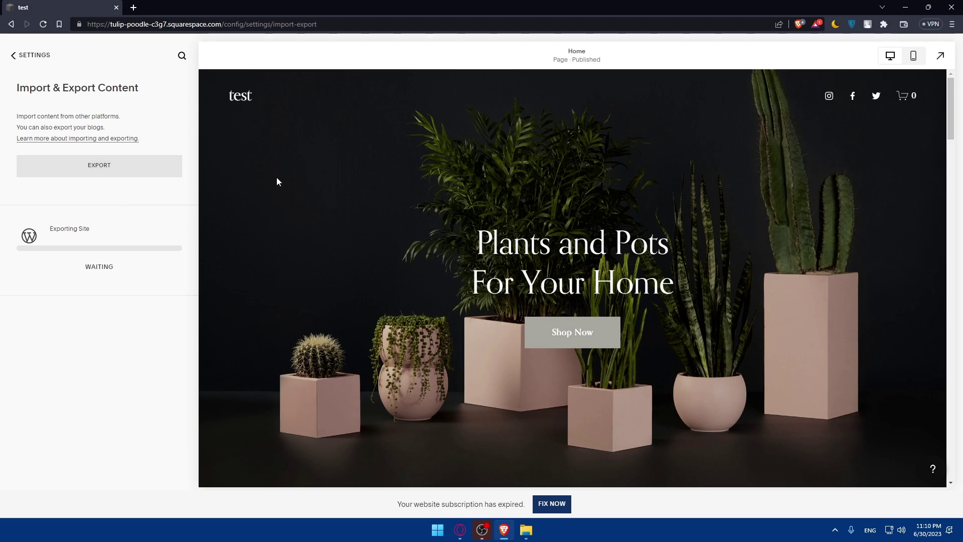
pyautogui.click(134, 7)
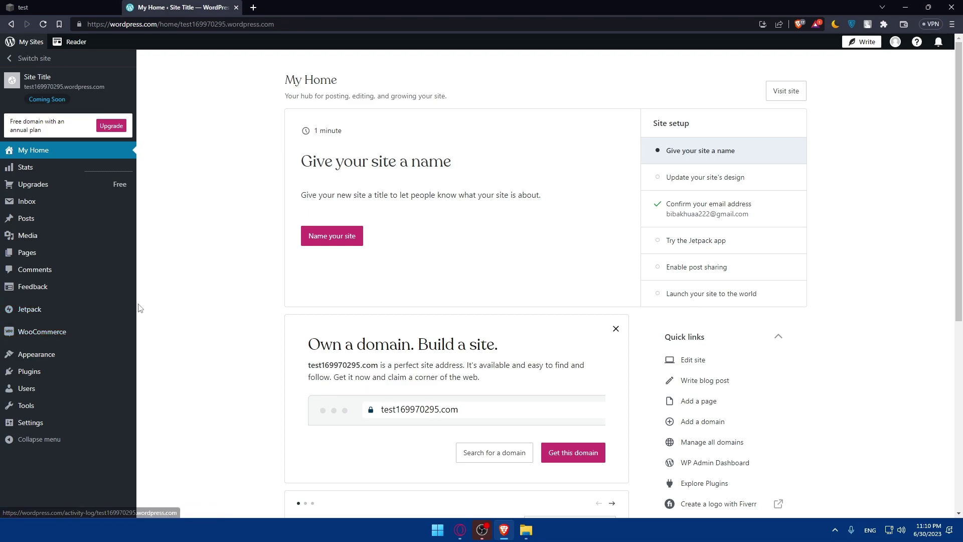
# Close the WordPress tab, save Squarespace-Wordpress-Export-06-30-2023.xml to Downloads, and clear the export entry
pyautogui.click(236, 7)
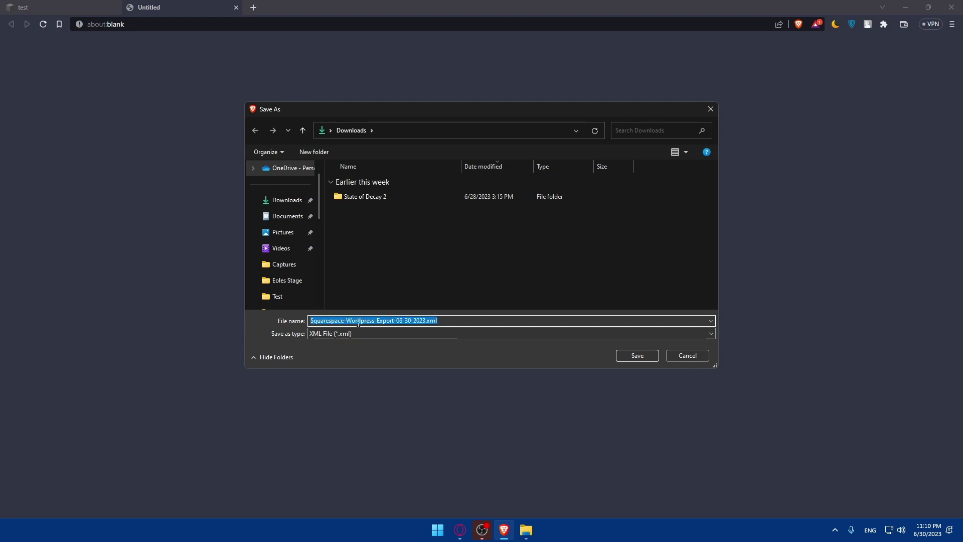
pyautogui.moveTo(437, 321); pyautogui.dragTo(225, 329)
pyautogui.click(710, 109)
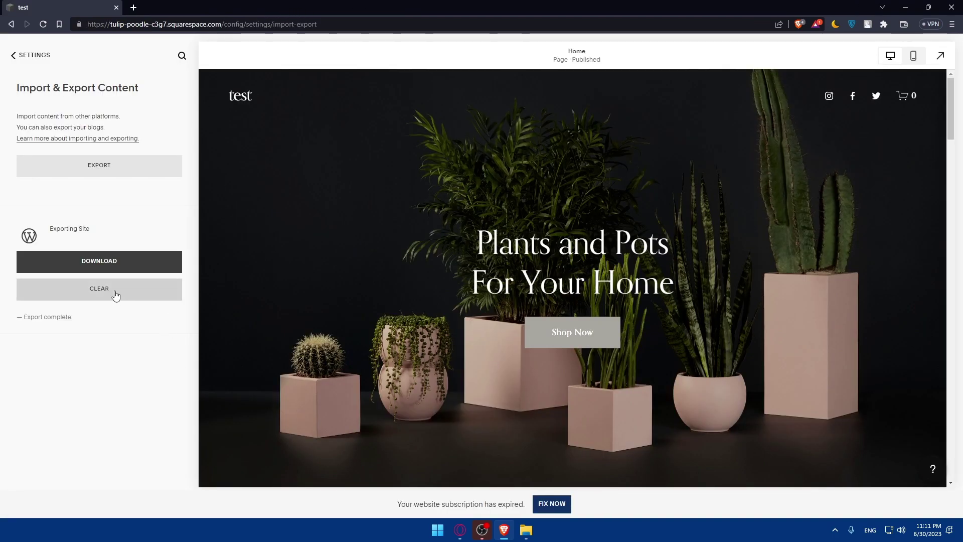
pyautogui.click(116, 295)
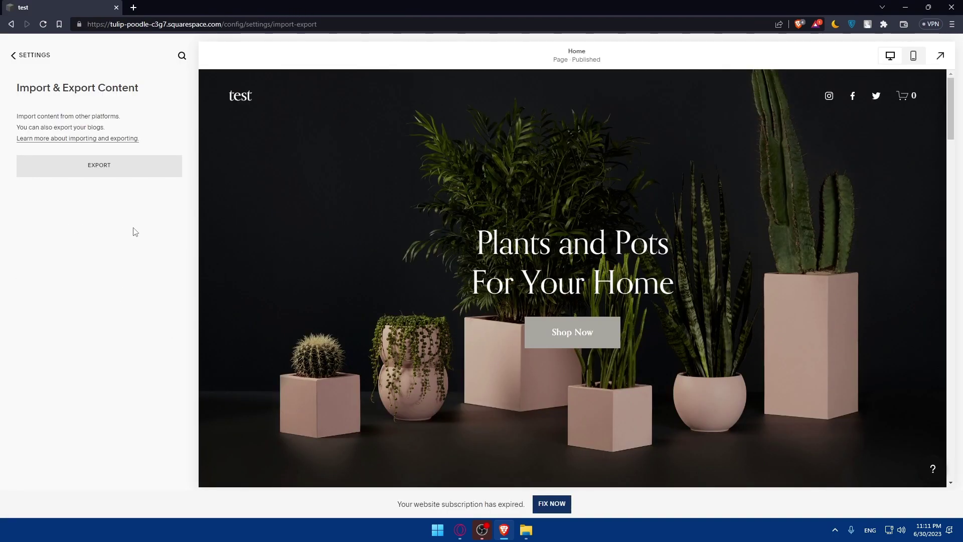
# Open etsy.com in a new tab and bring up its sign-in form
pyautogui.click(133, 9)
pyautogui.write('etsy.com')
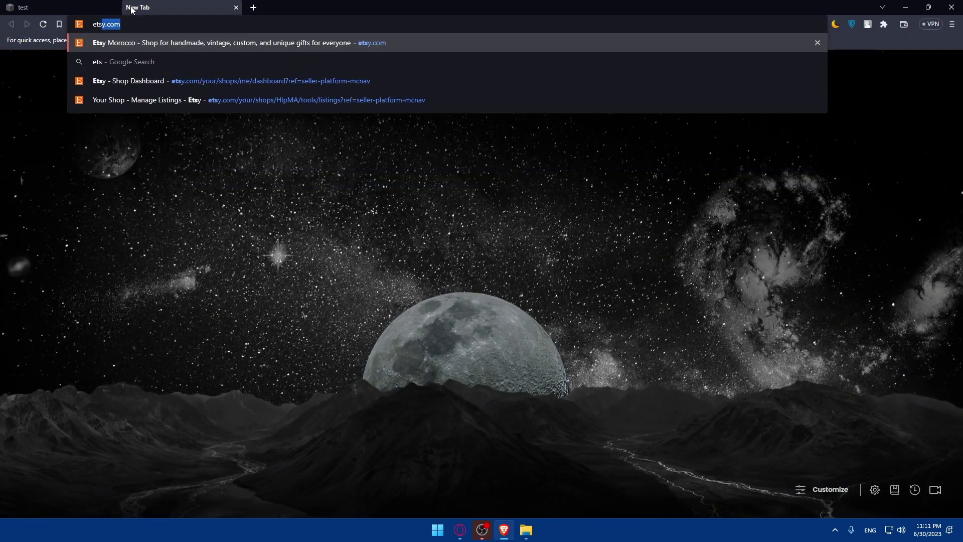
pyautogui.press('Return')
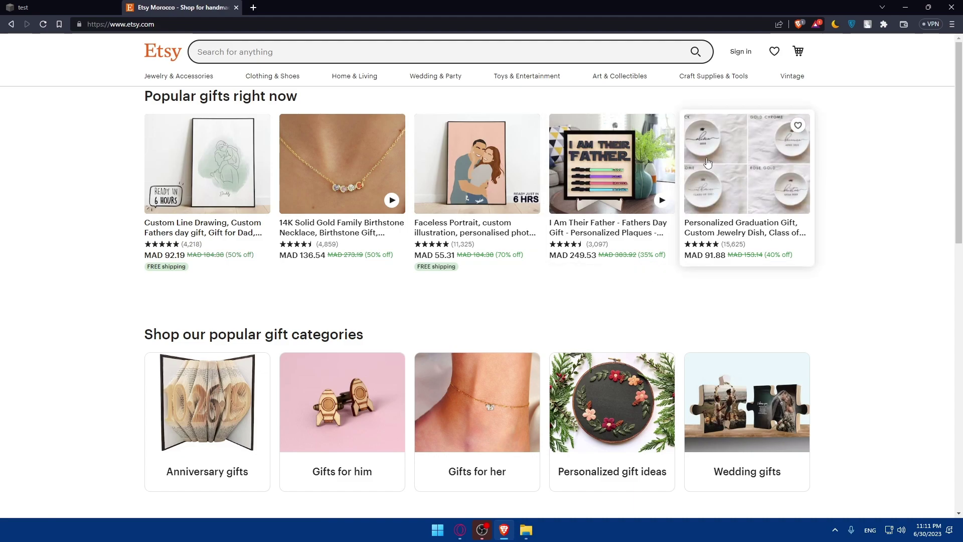
pyautogui.click(743, 51)
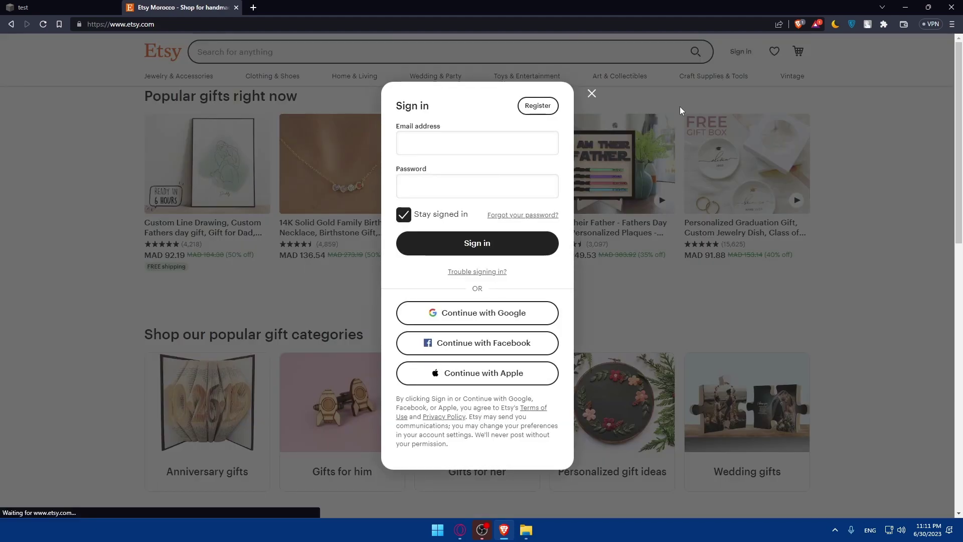
pyautogui.click(529, 108)
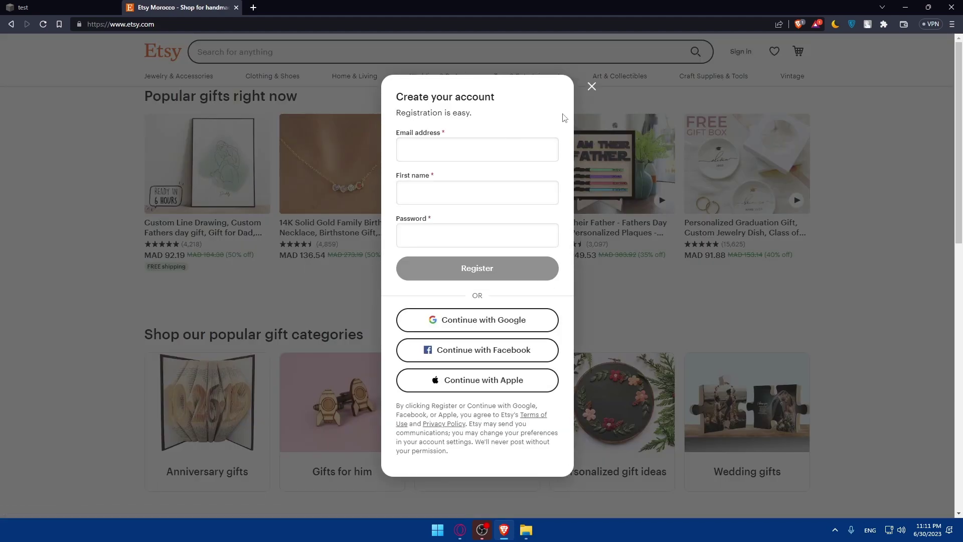
pyautogui.click(592, 87)
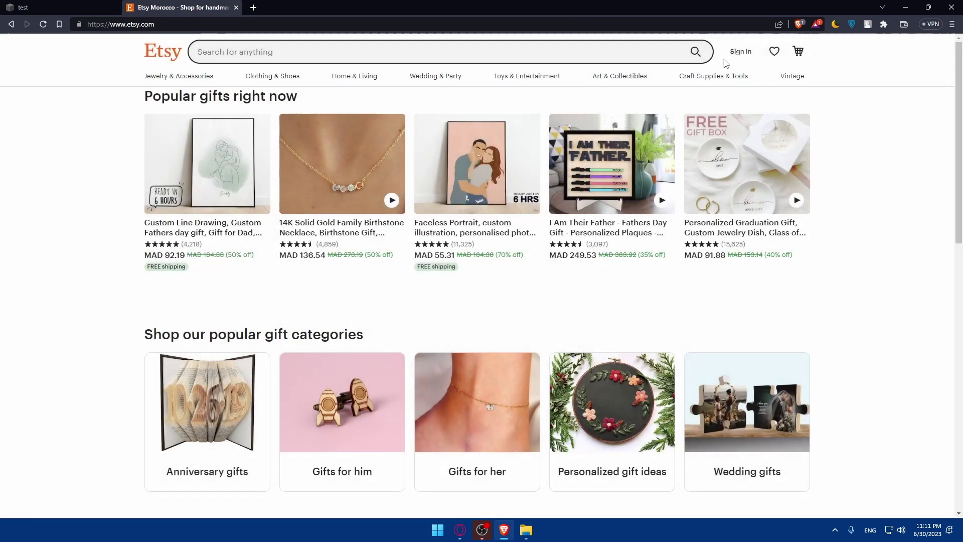
pyautogui.click(741, 52)
# Sign in to Etsy with Google, allowing third-party cookies forever and choosing the second account
pyautogui.click(496, 311)
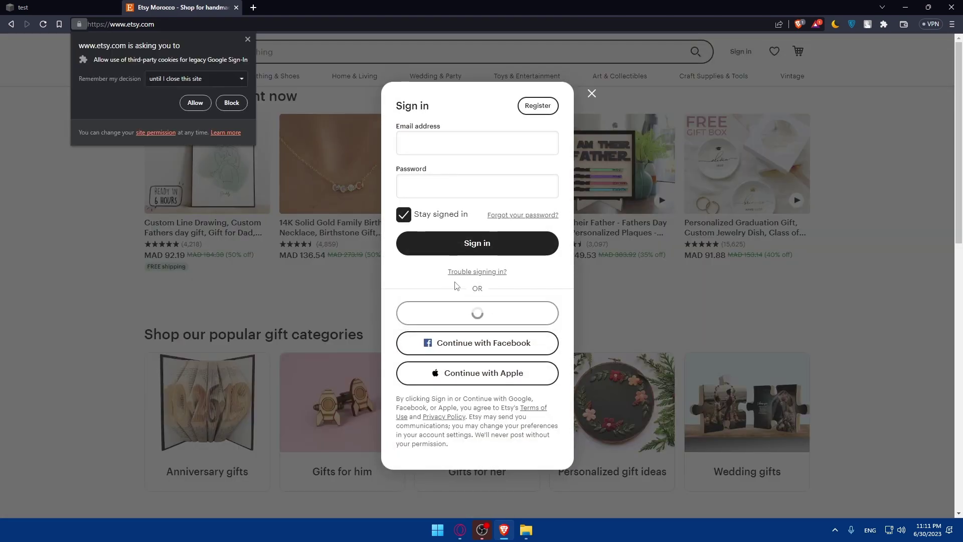
pyautogui.click(194, 81)
pyautogui.click(184, 129)
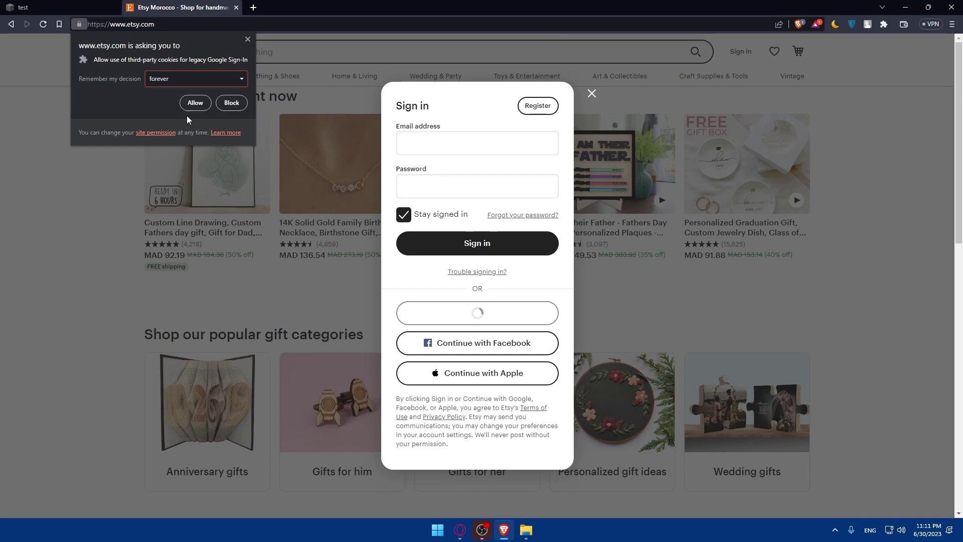
pyautogui.click(194, 103)
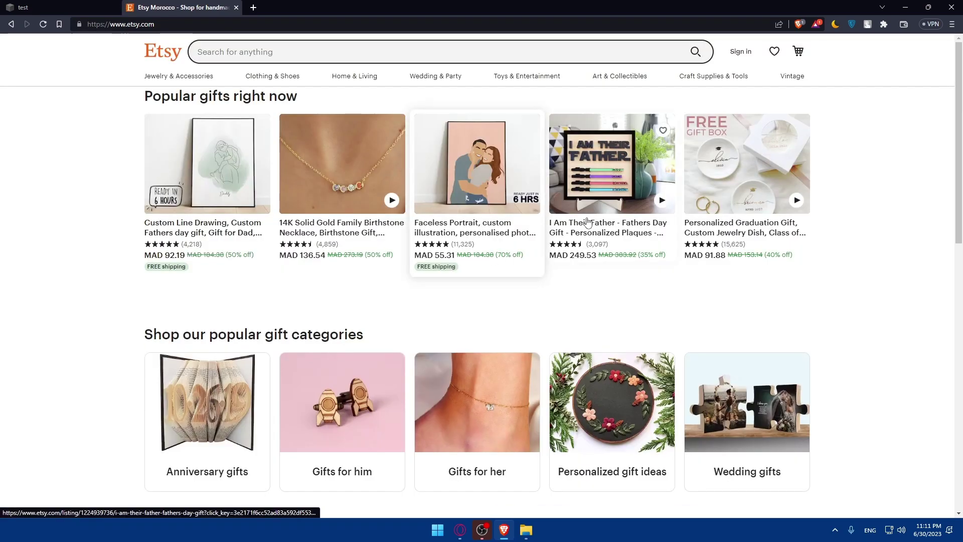
pyautogui.click(740, 52)
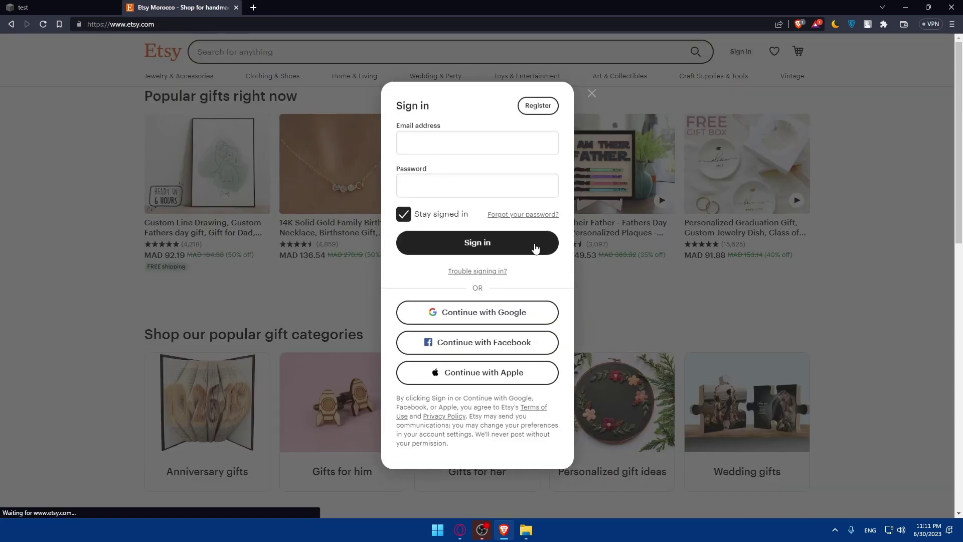
pyautogui.click(474, 312)
pyautogui.click(418, 269)
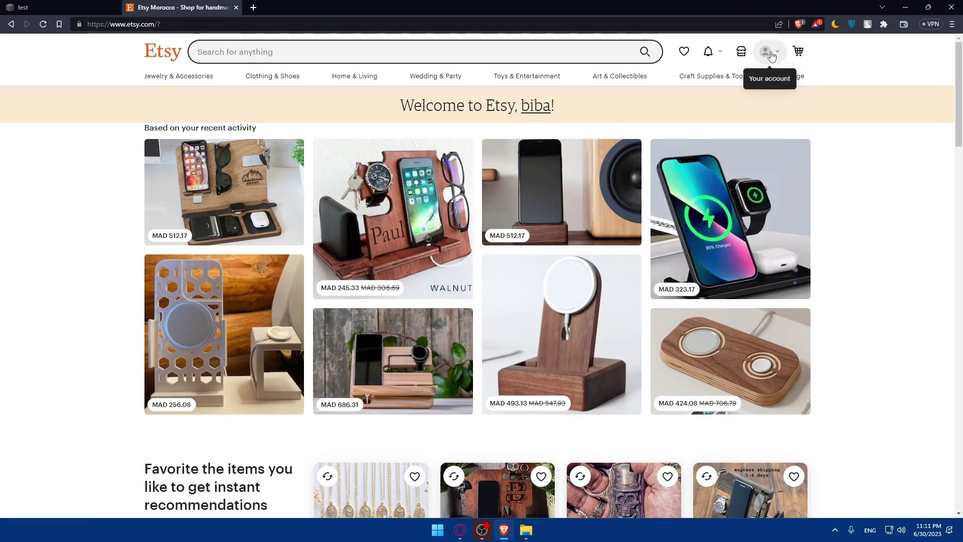
# From the shop manager's listings, open the 'picture made by me' listing for editing
pyautogui.click(745, 53)
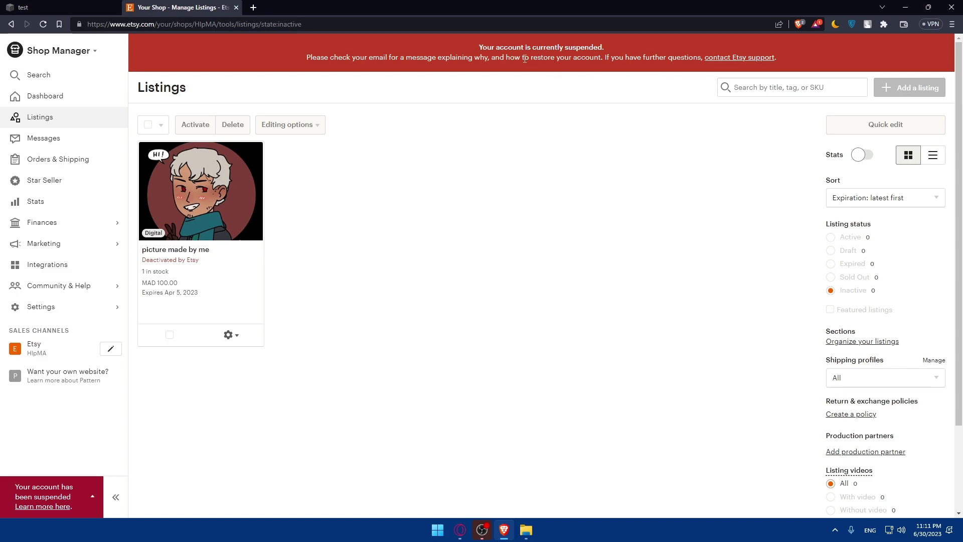
pyautogui.moveTo(475, 47); pyautogui.dragTo(628, 44)
pyautogui.click(447, 109)
pyautogui.click(230, 334)
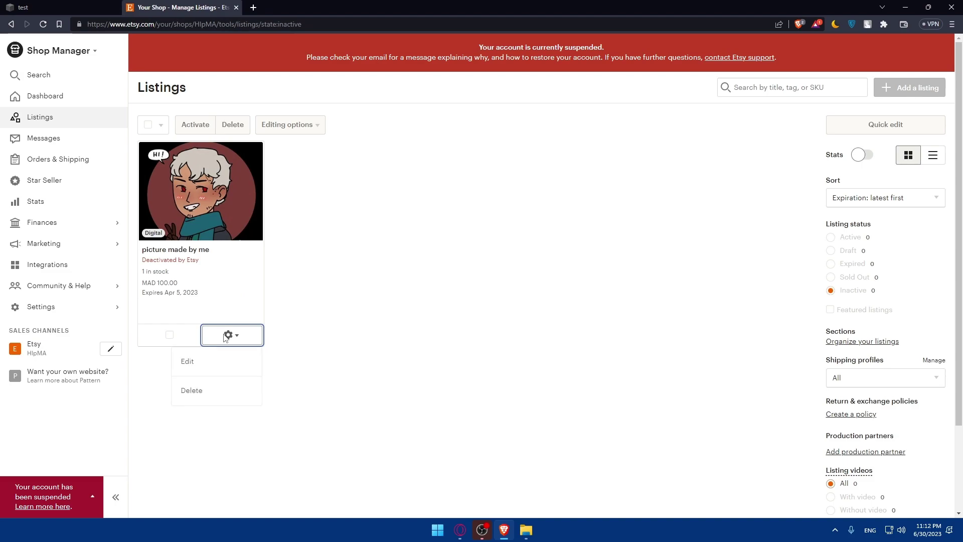
pyautogui.click(208, 362)
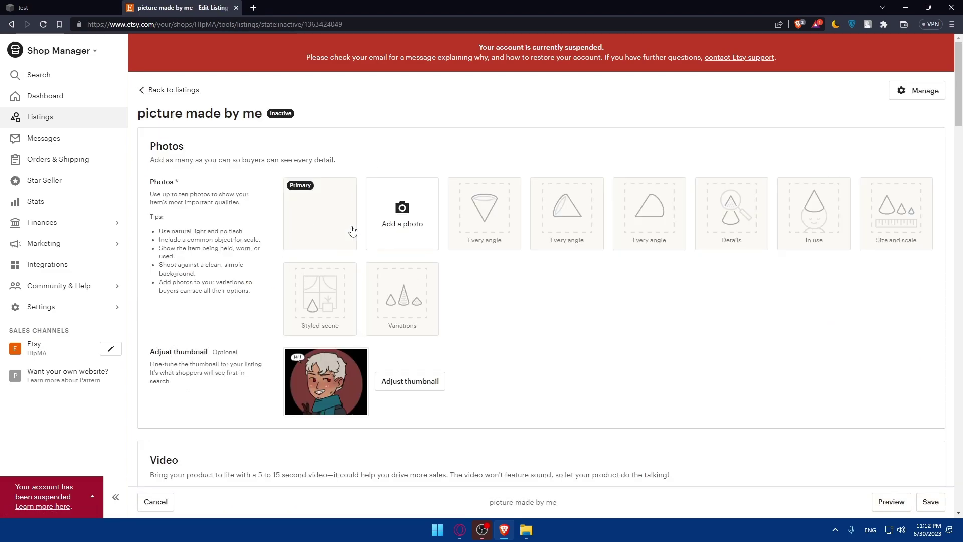
pyautogui.scroll(-4, 724, 219)
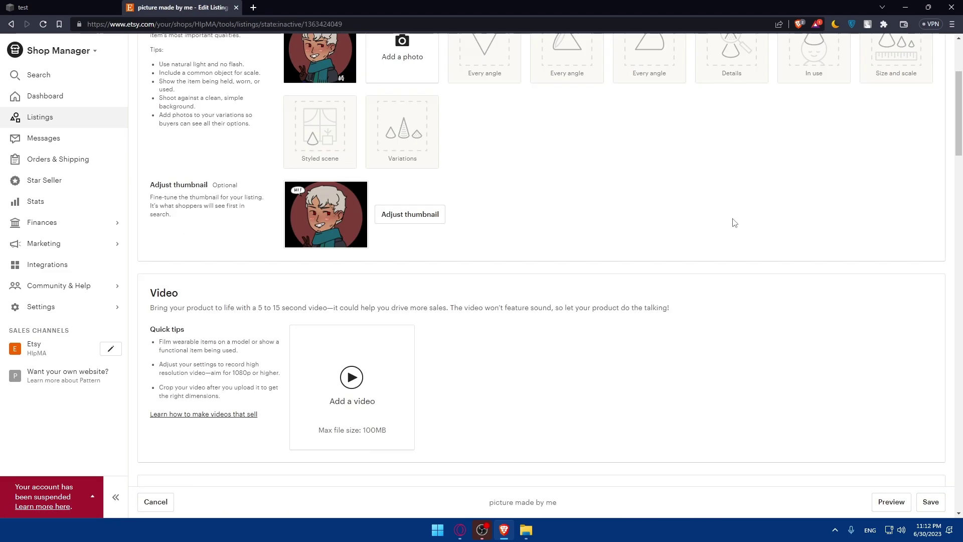
pyautogui.scroll(4, 731, 221)
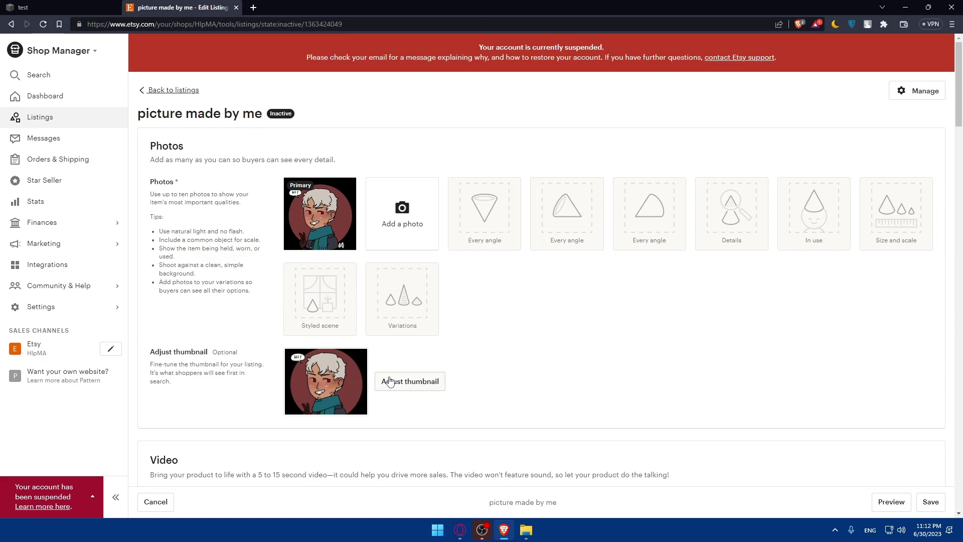
pyautogui.scroll(-3, 356, 349)
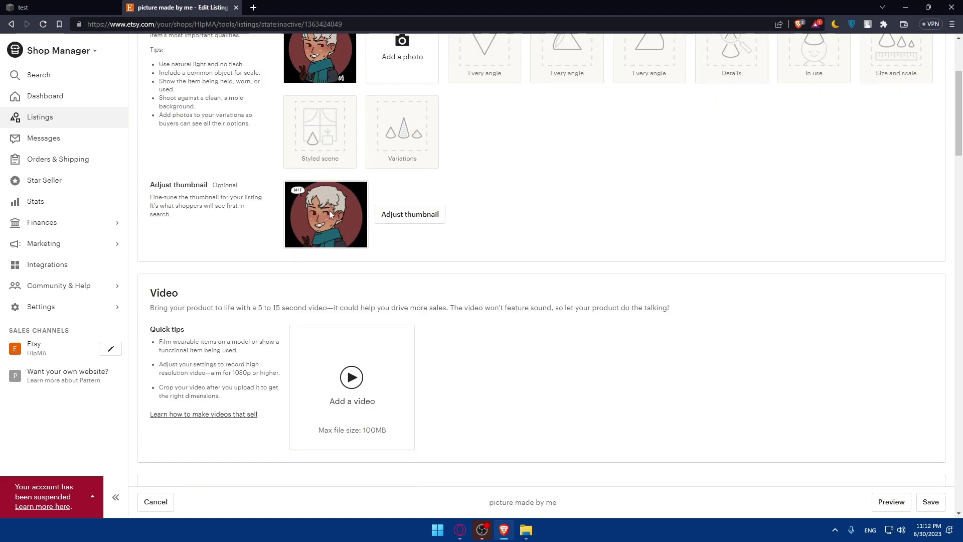
pyautogui.scroll(-2, 352, 296)
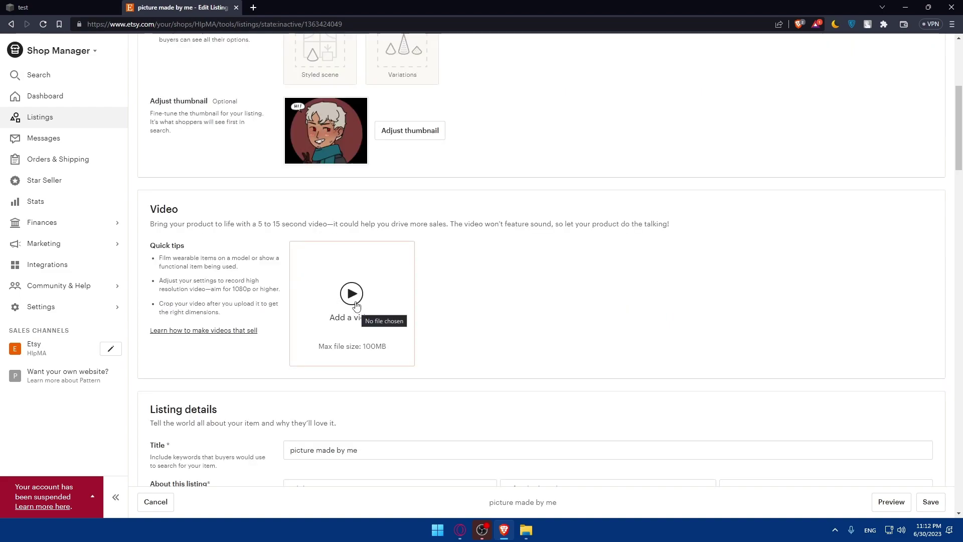
pyautogui.scroll(-5, 355, 305)
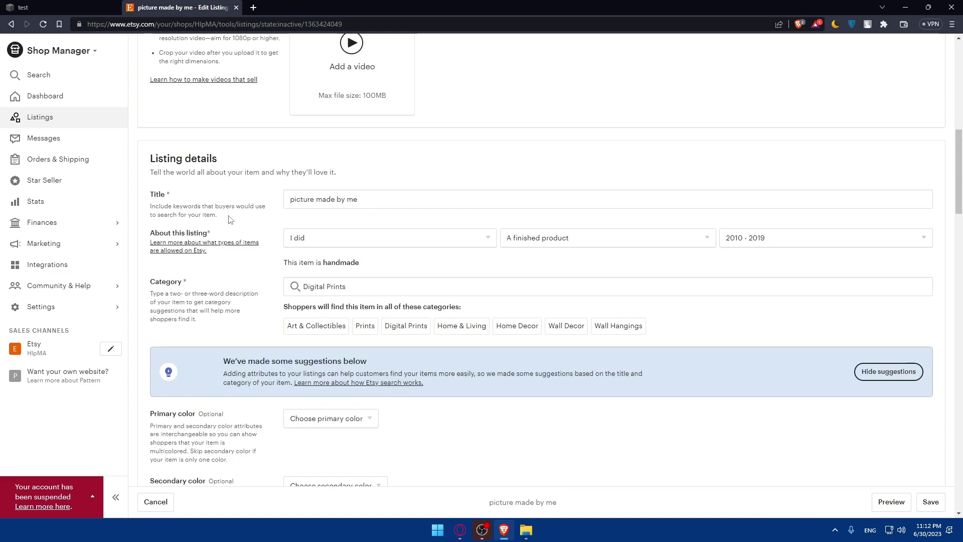
pyautogui.tripleClick(306, 199)
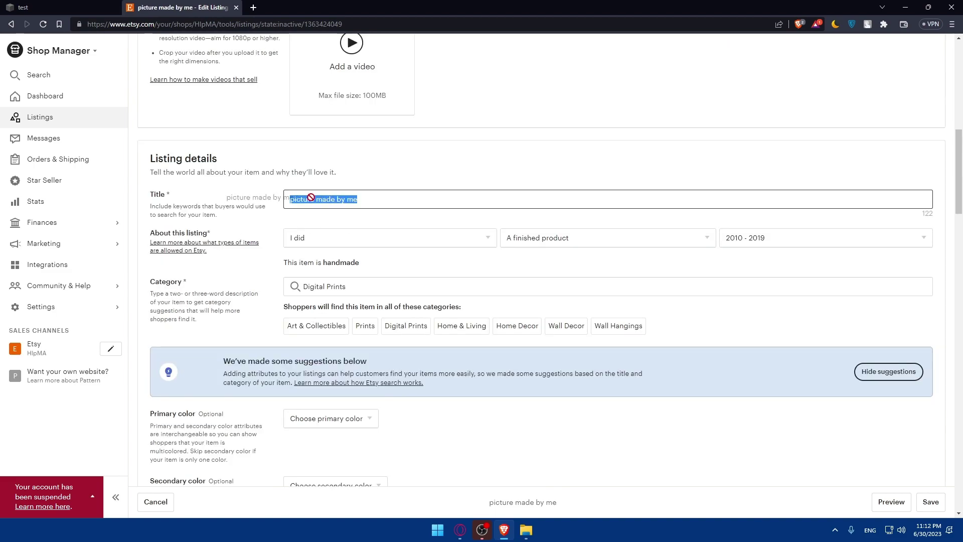
pyautogui.click(328, 239)
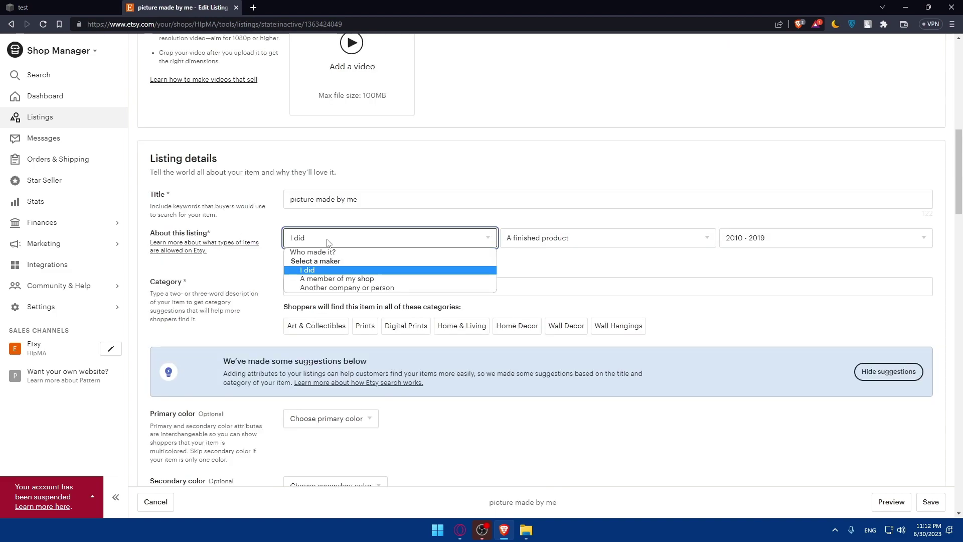
pyautogui.click(330, 240)
pyautogui.click(331, 241)
pyautogui.click(705, 238)
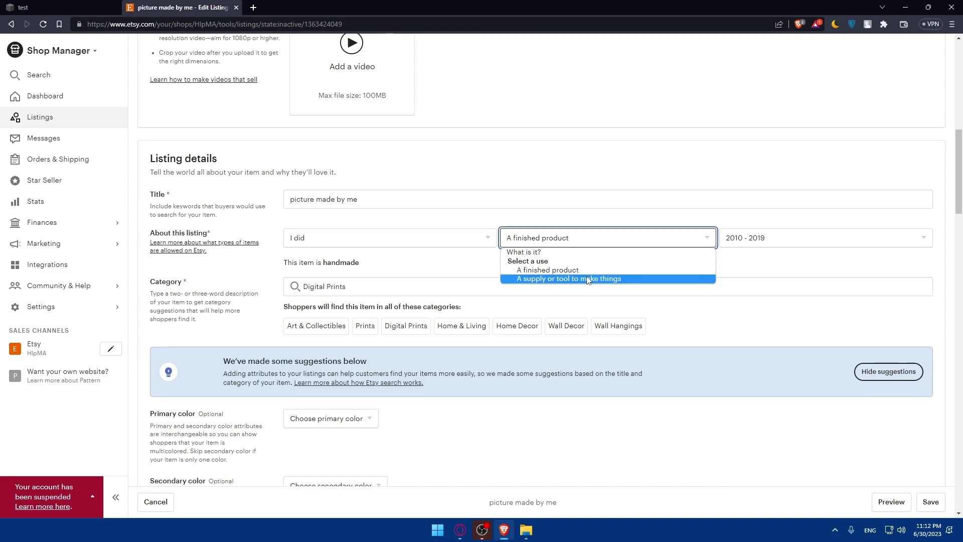
pyautogui.click(792, 240)
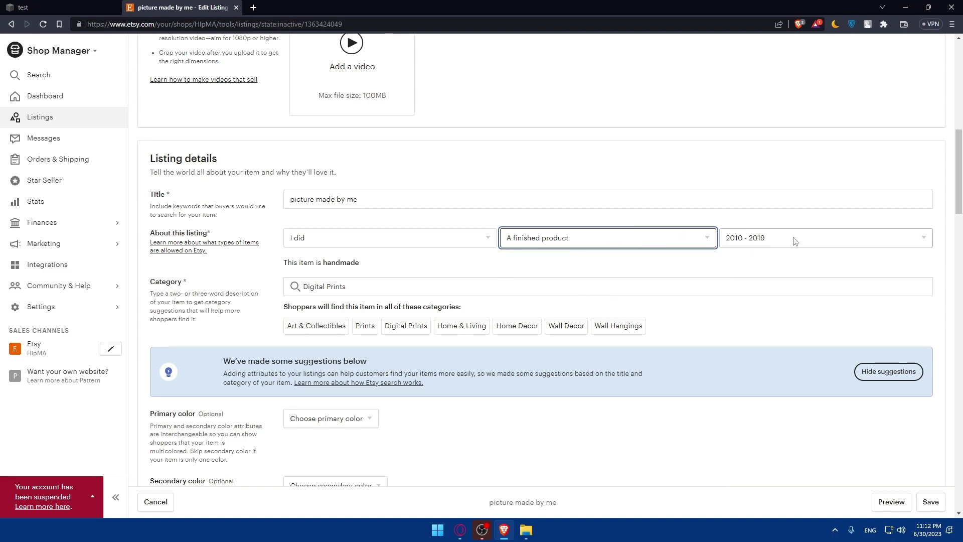
pyautogui.click(794, 239)
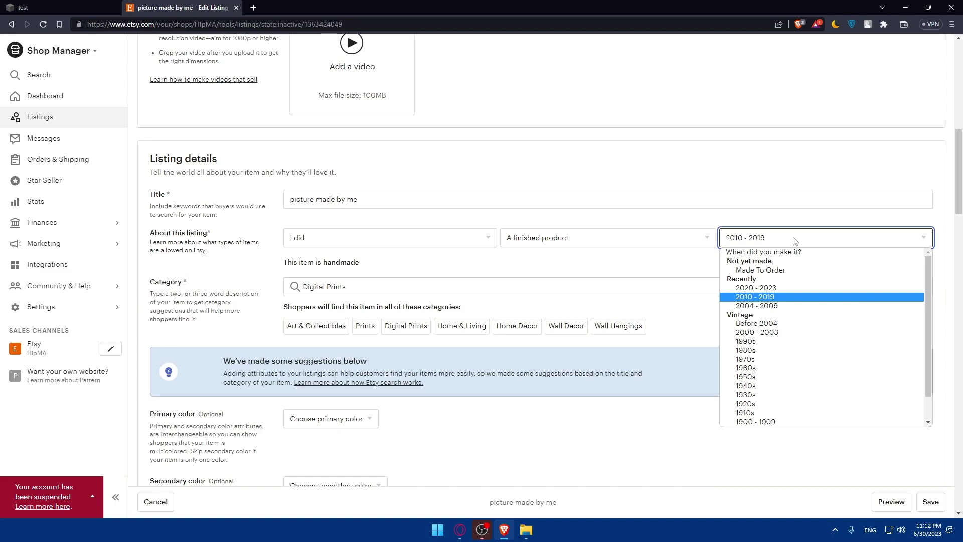
pyautogui.click(782, 238)
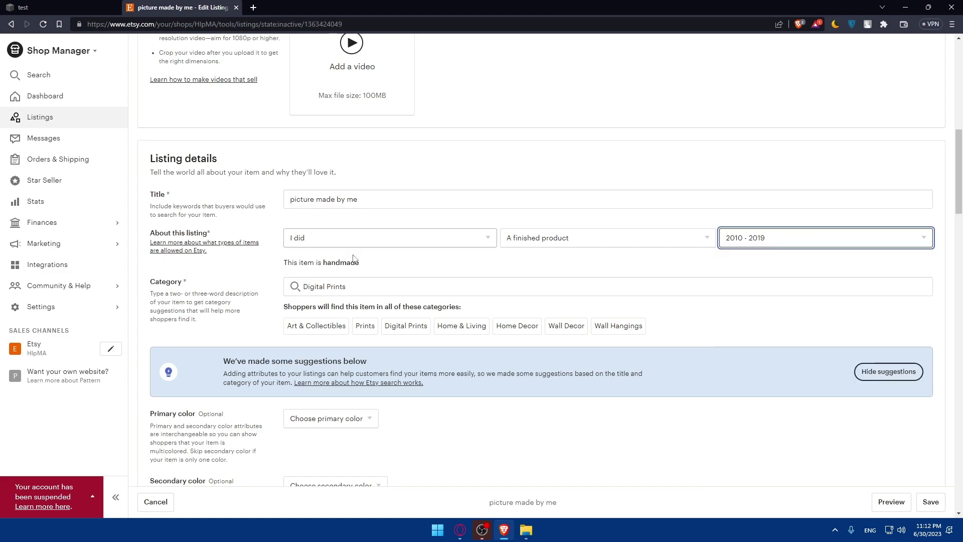
pyautogui.click(376, 285)
pyautogui.moveTo(376, 284); pyautogui.dragTo(327, 284)
pyautogui.moveTo(389, 281); pyautogui.dragTo(271, 289)
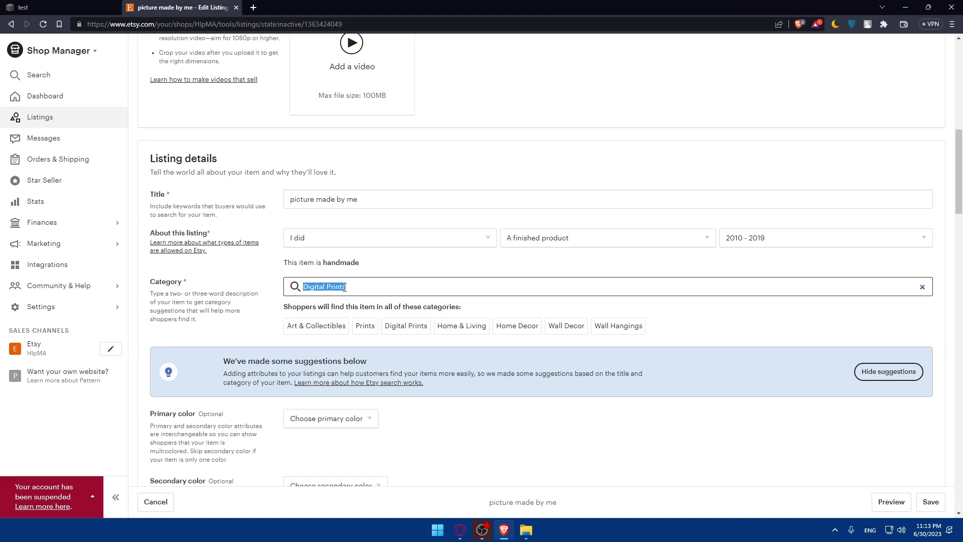
pyautogui.scroll(-2, 345, 287)
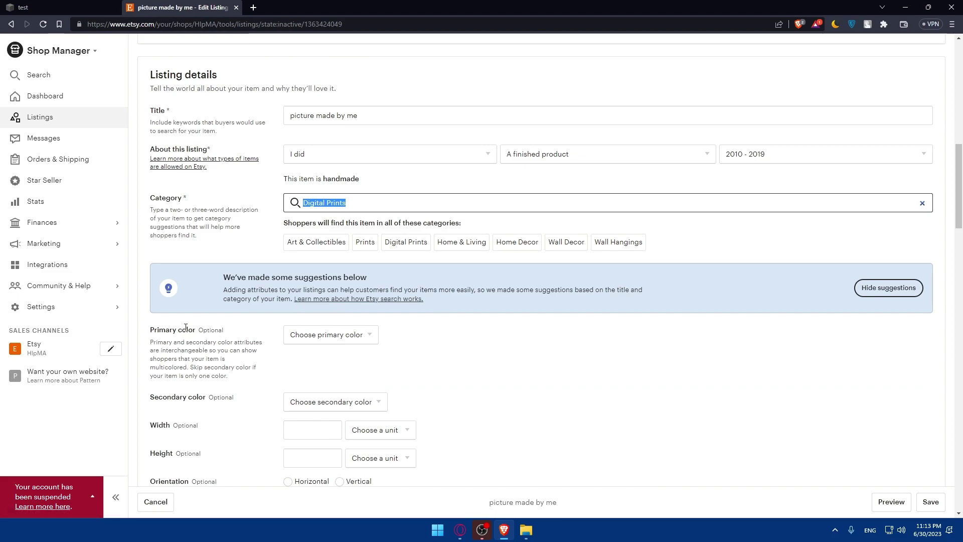
pyautogui.scroll(-2, 185, 327)
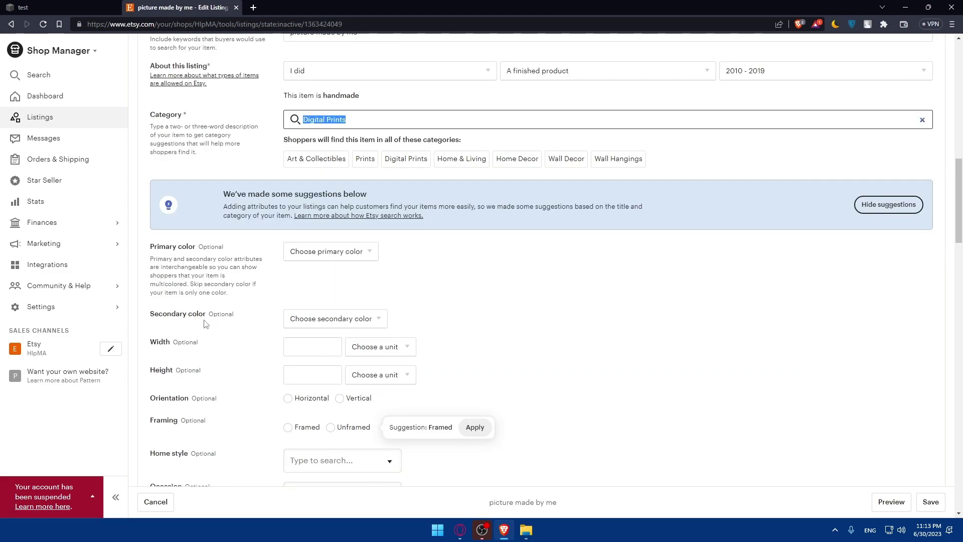
pyautogui.scroll(-2, 184, 332)
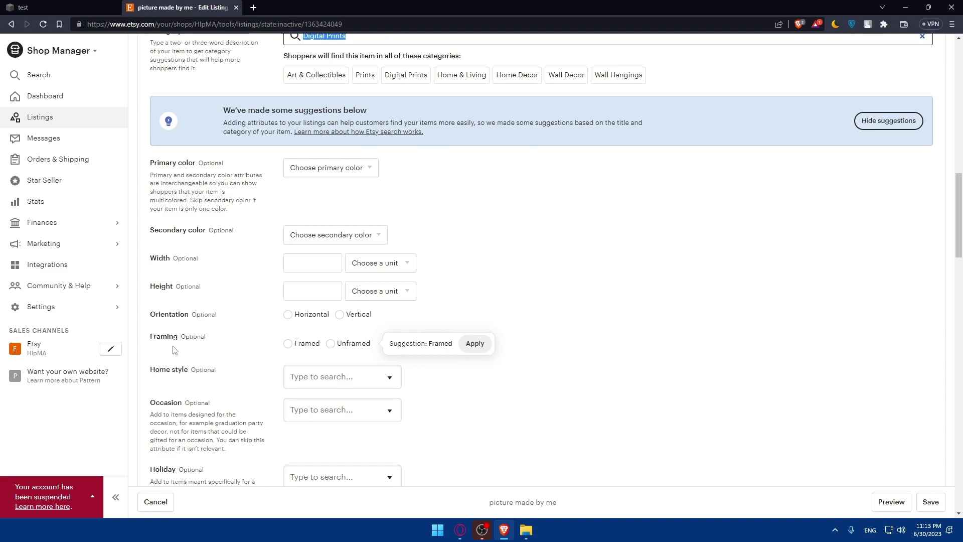
pyautogui.scroll(-2, 181, 344)
pyautogui.scroll(-2, 195, 330)
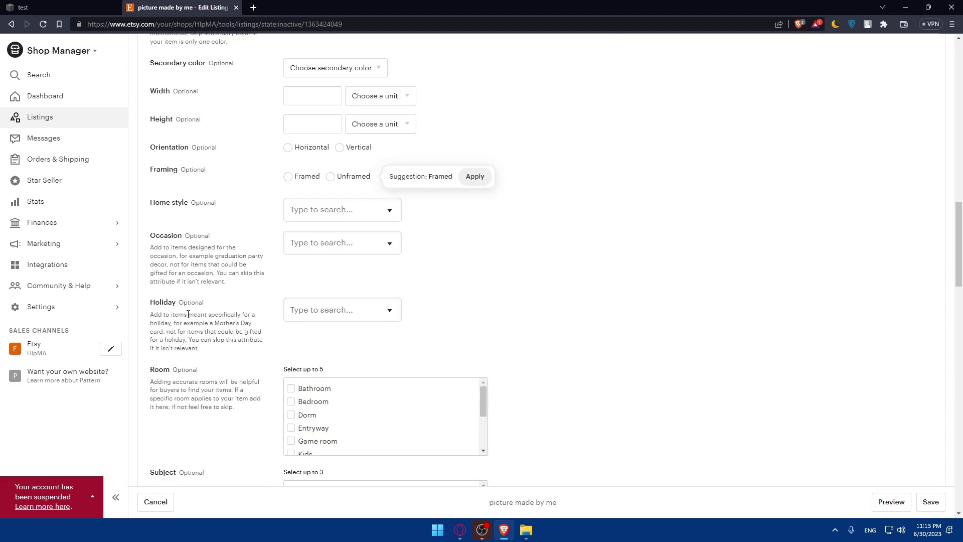
pyautogui.scroll(-4, 188, 350)
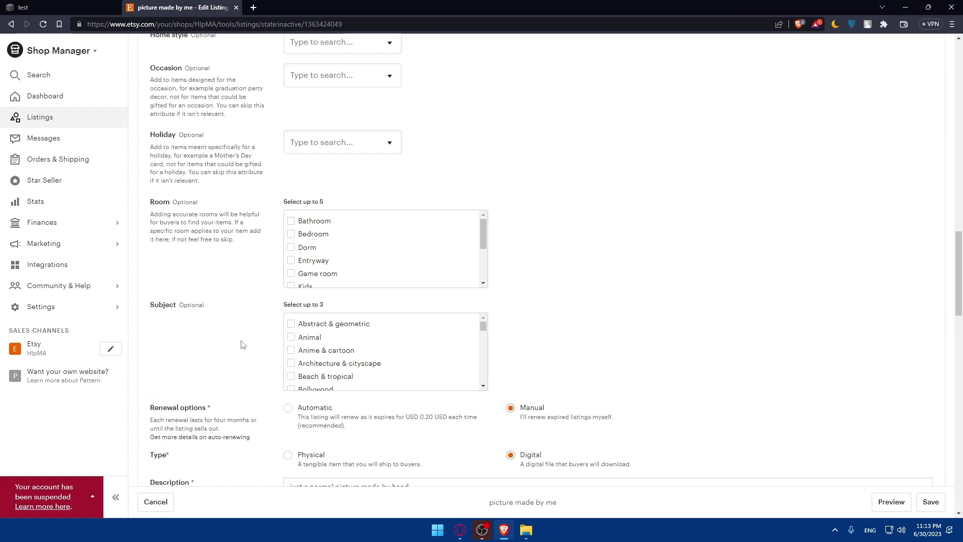
pyautogui.scroll(-4, 211, 268)
pyautogui.scroll(6, 223, 266)
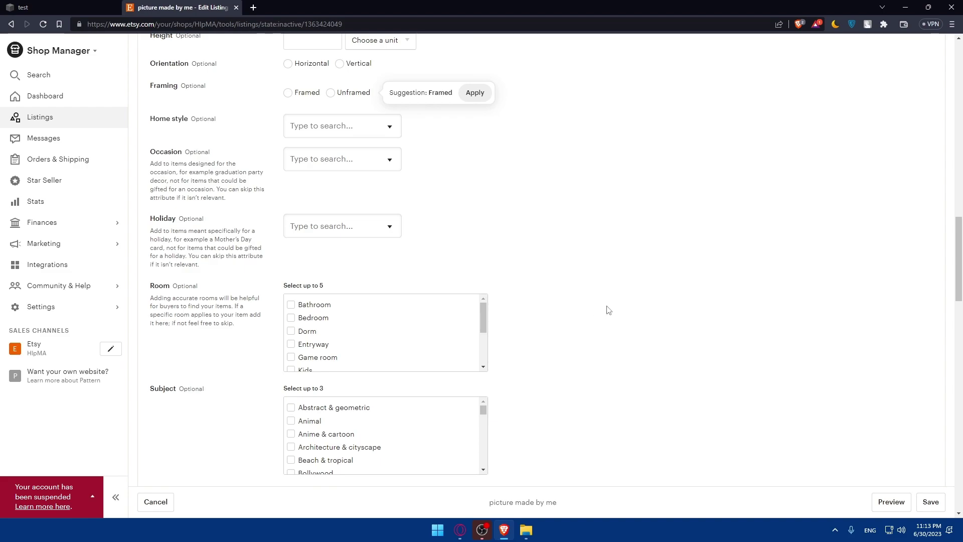
pyautogui.scroll(9, 419, 326)
pyautogui.scroll(-11, 407, 317)
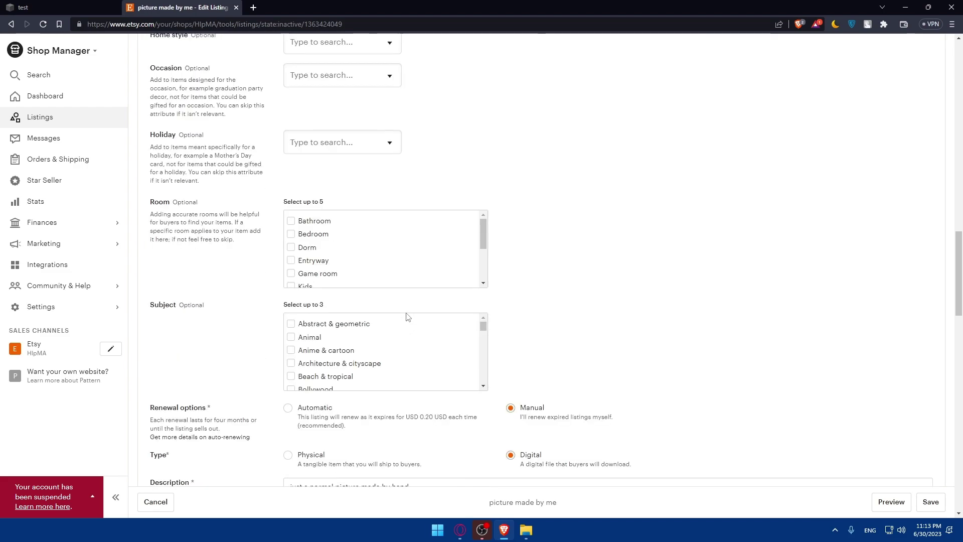
pyautogui.scroll(-3, 405, 313)
pyautogui.scroll(1, 331, 276)
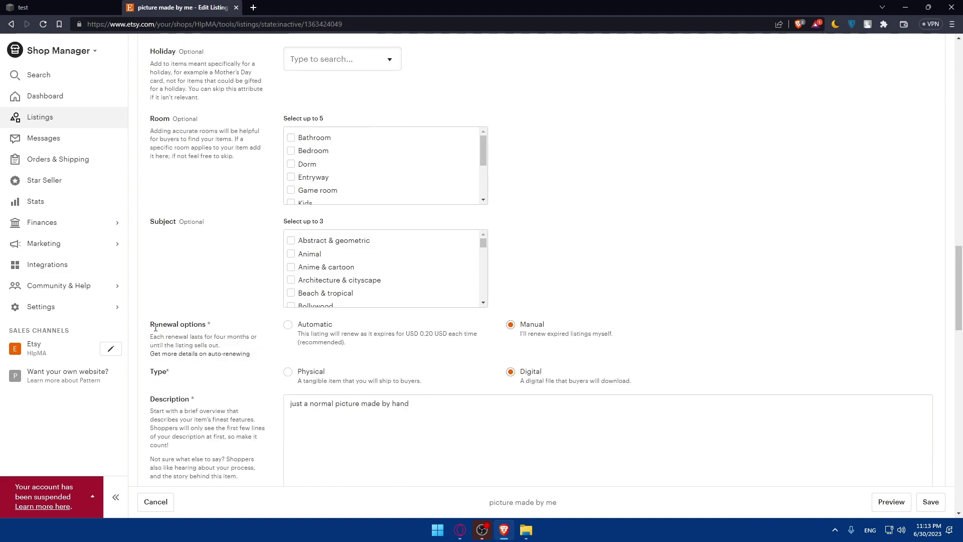
pyautogui.scroll(-1, 312, 331)
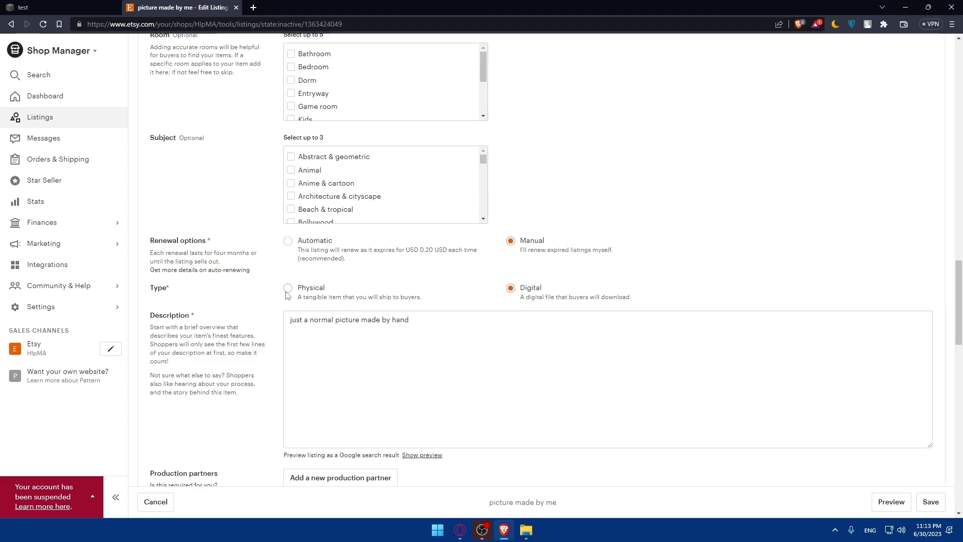
# Make the description 'just a normal picture made by hand', keeping Manual renewal and Digital type
pyautogui.moveTo(286, 338)
pyautogui.mouseDown()
pyautogui.moveTo(348, 327)
pyautogui.moveTo(290, 321)
pyautogui.mouseUp()
pyautogui.click(476, 378)
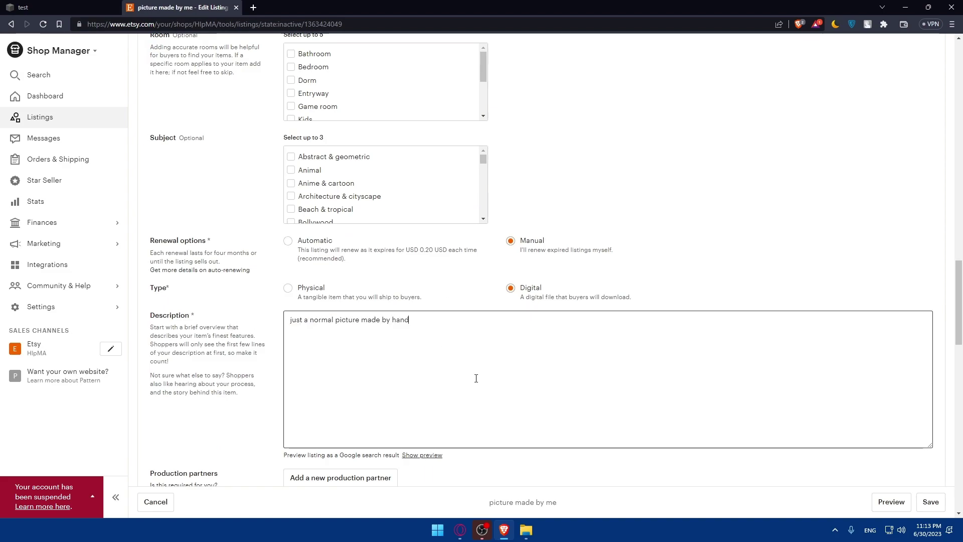
pyautogui.moveTo(476, 378); pyautogui.dragTo(474, 343)
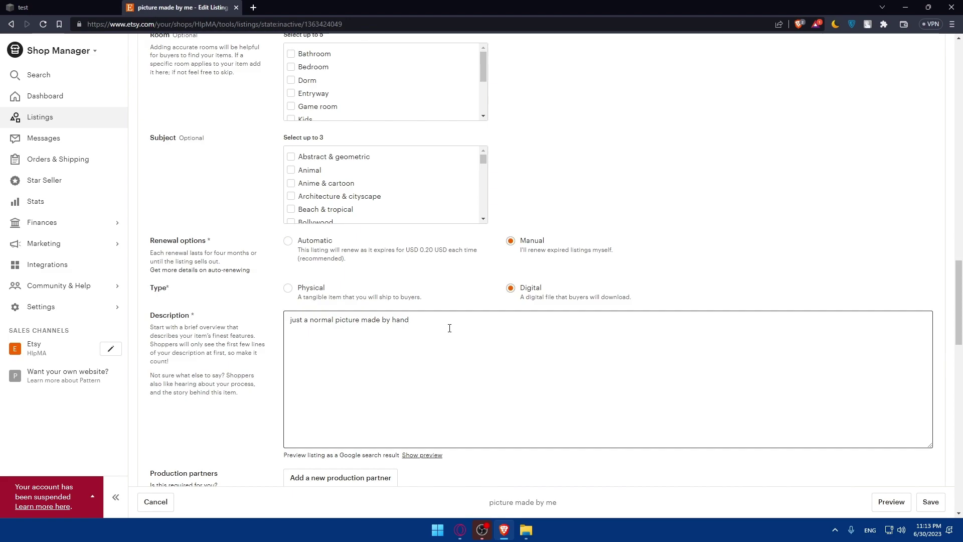
pyautogui.scroll(-2, 423, 318)
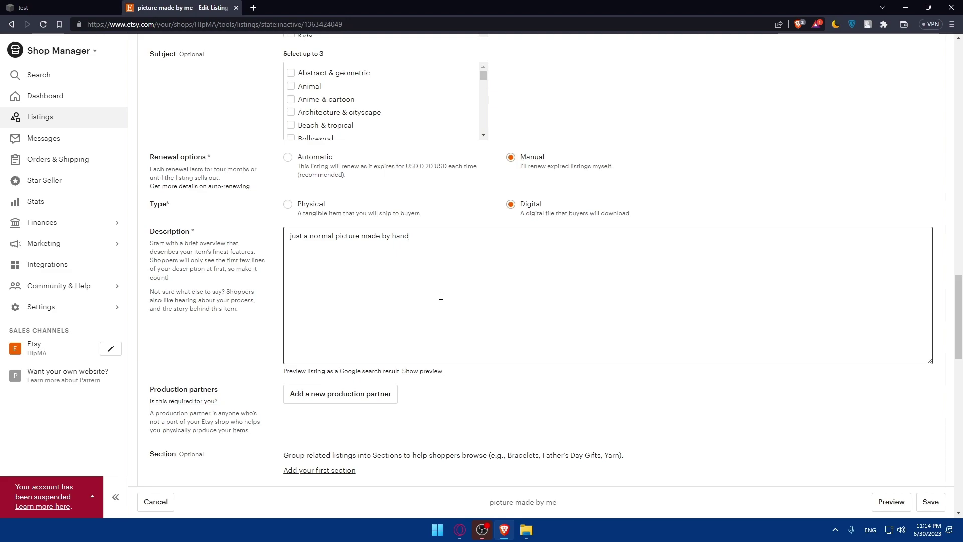
pyautogui.scroll(-3, 441, 296)
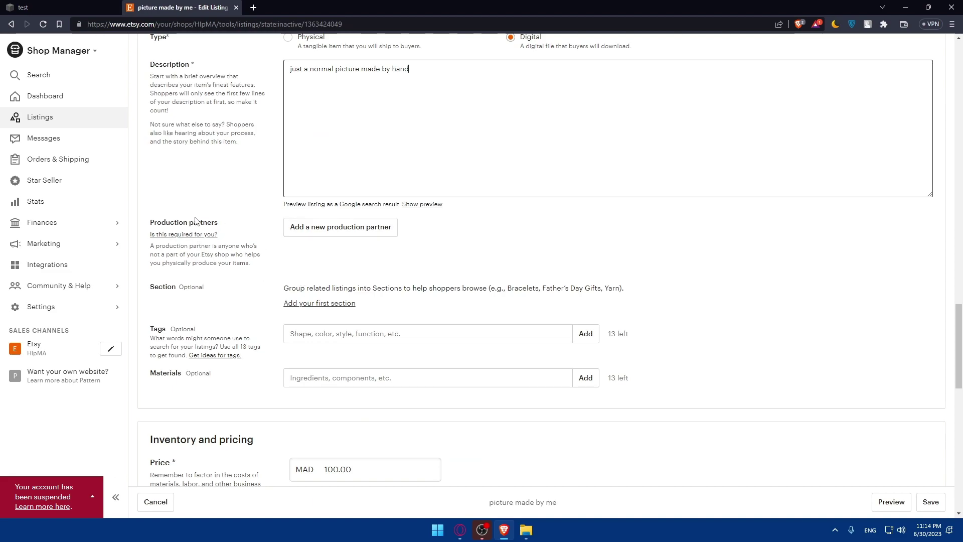
pyautogui.click(343, 229)
pyautogui.scroll(-2, 702, 186)
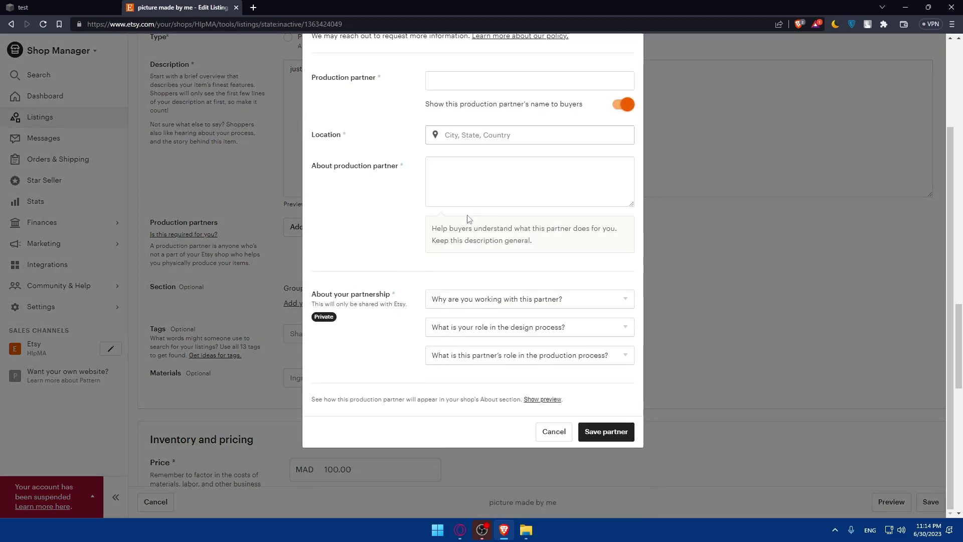
pyautogui.scroll(2, 702, 186)
pyautogui.click(702, 185)
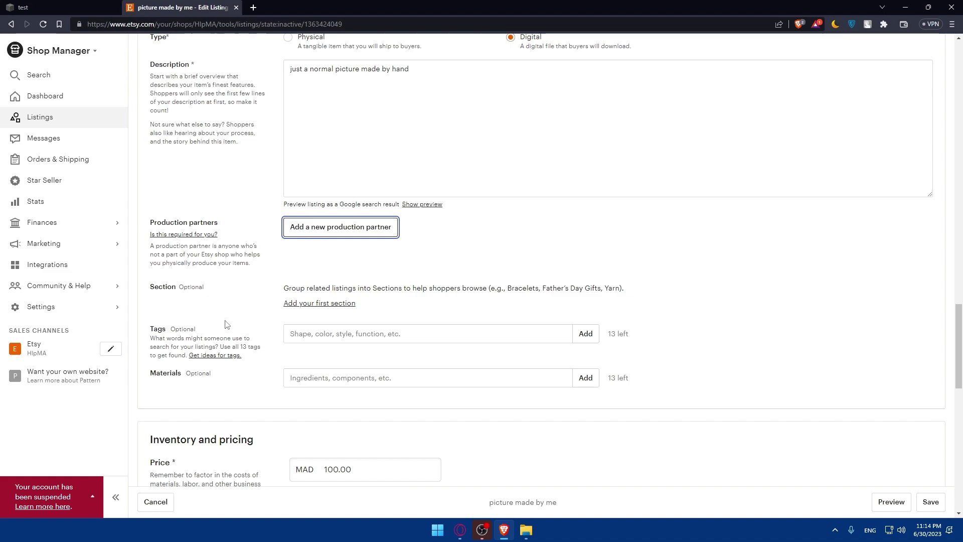
pyautogui.tripleClick(620, 334)
pyautogui.click(655, 338)
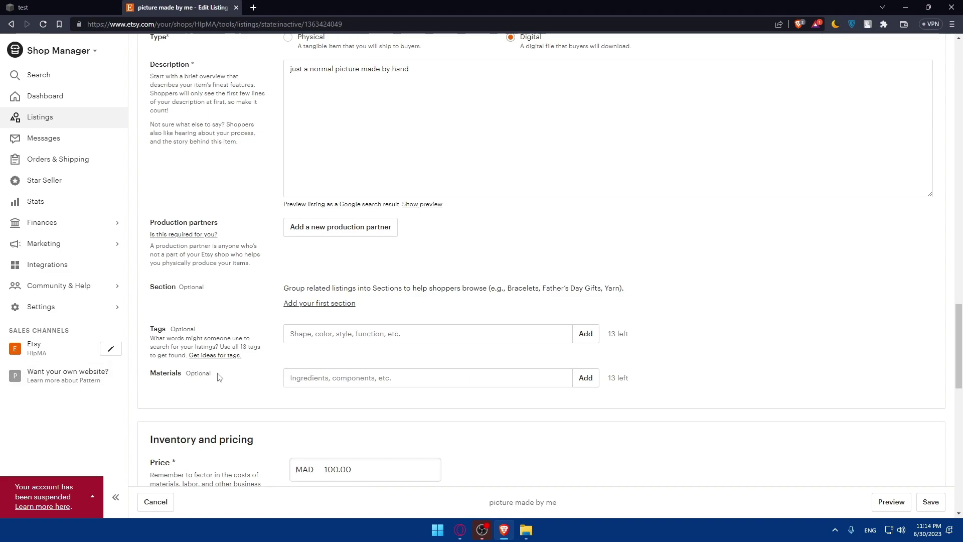
pyautogui.moveTo(217, 377); pyautogui.dragTo(178, 374)
pyautogui.click(241, 378)
# Scroll to Inventory and pricing and leave the price at MAD 100.00
pyautogui.scroll(10, 319, 315)
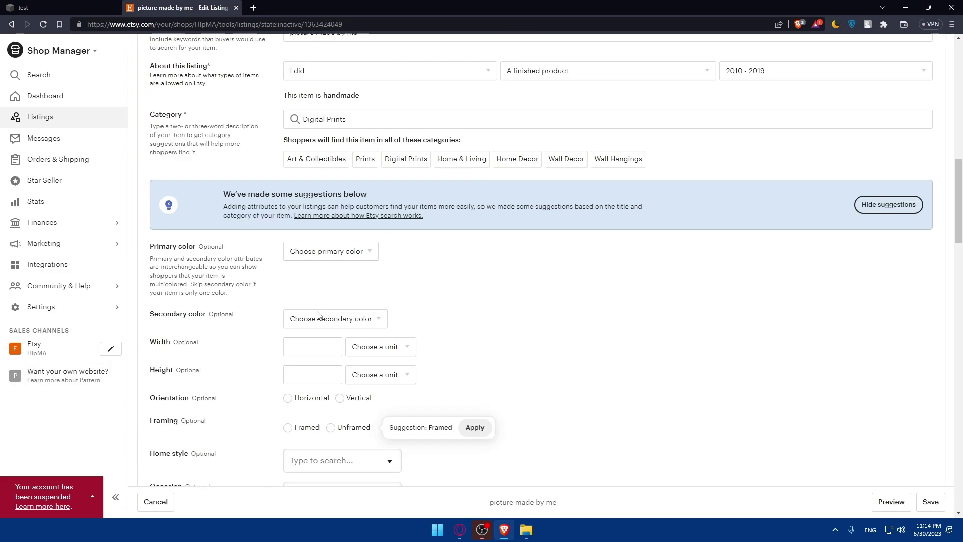
pyautogui.scroll(-20, 318, 315)
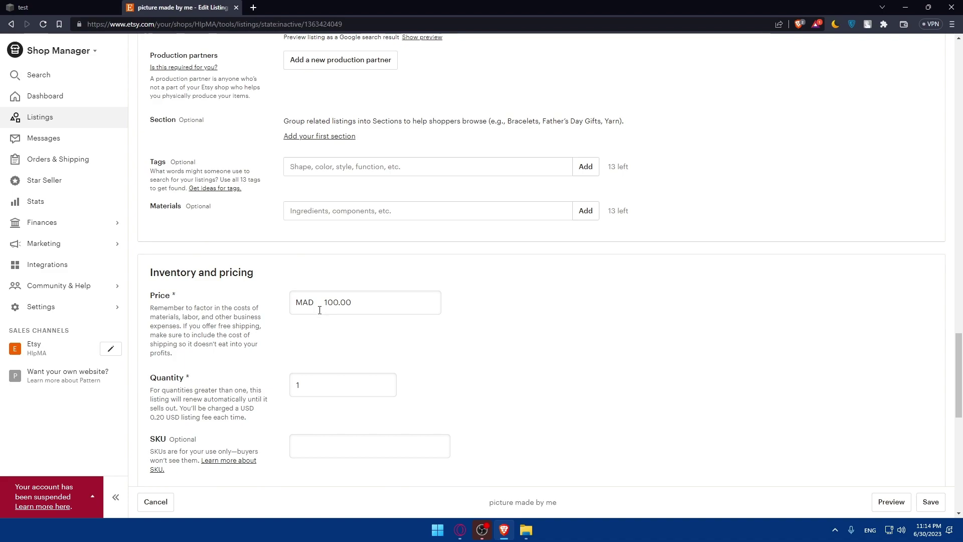
pyautogui.scroll(-3, 320, 310)
pyautogui.click(260, 215)
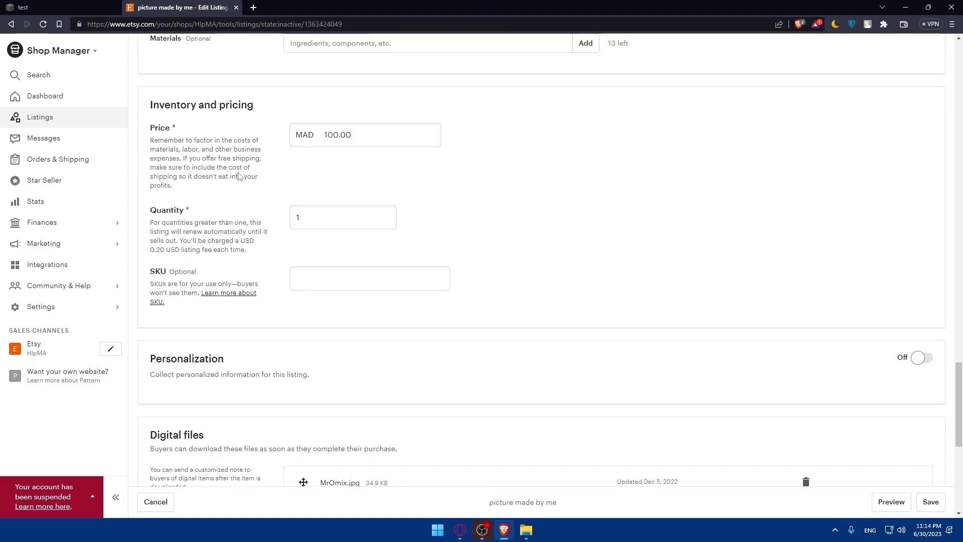
pyautogui.doubleClick(337, 135)
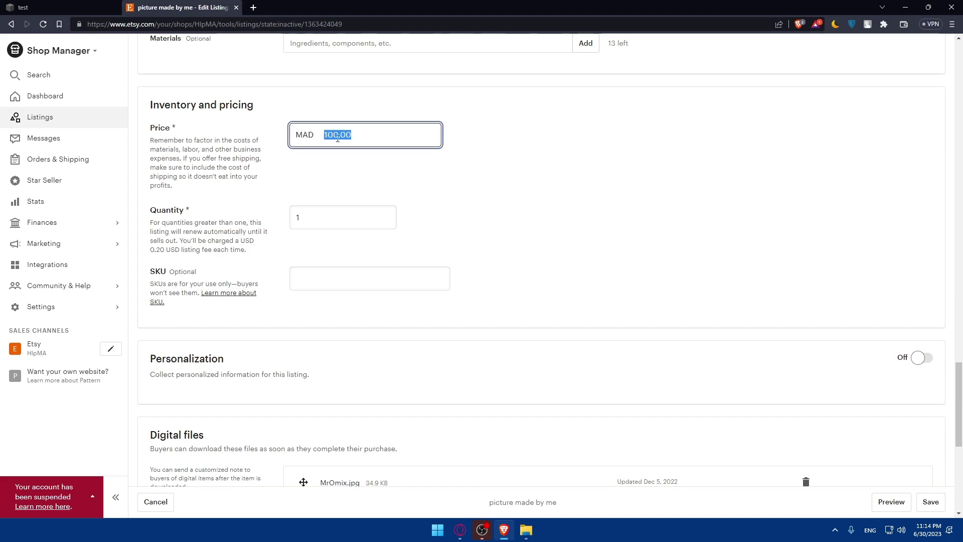
pyautogui.click(307, 135)
pyautogui.click(534, 147)
pyautogui.doubleClick(366, 127)
pyautogui.moveTo(365, 127)
pyautogui.mouseDown()
pyautogui.moveTo(424, 133)
pyautogui.moveTo(371, 137)
pyautogui.mouseUp()
pyautogui.click(508, 164)
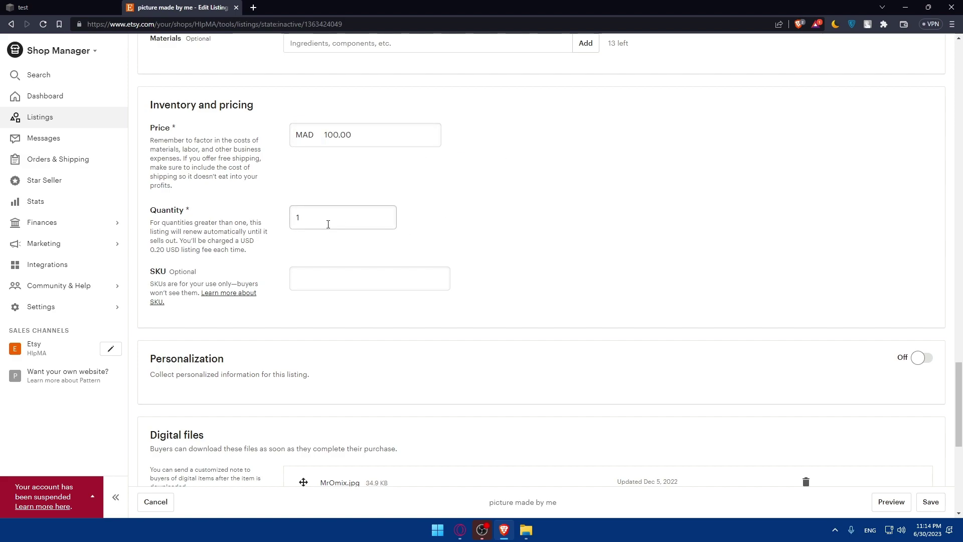
# Replace the quantity of 1 with 999, after trying an over-long value and 0
pyautogui.moveTo(327, 221); pyautogui.dragTo(255, 219)
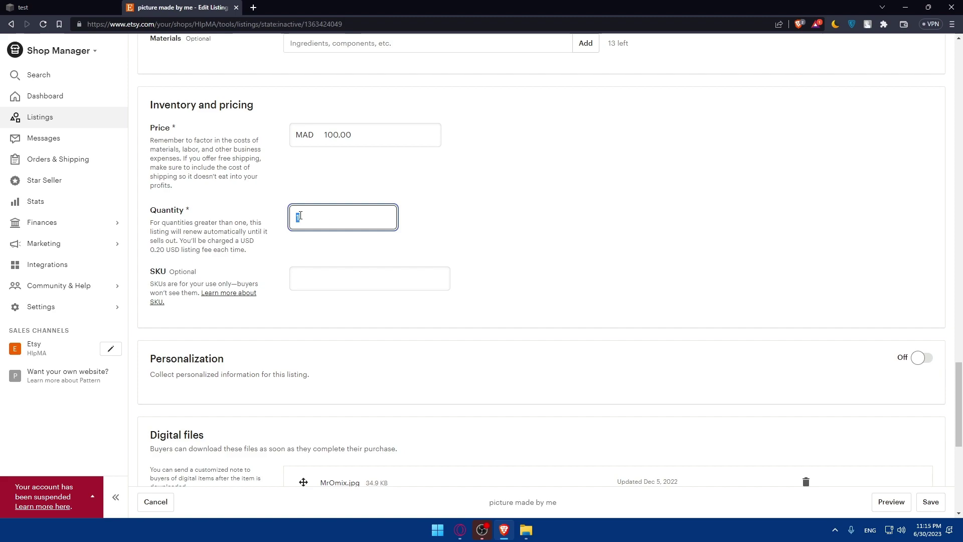
pyautogui.write('9999999999999999999')
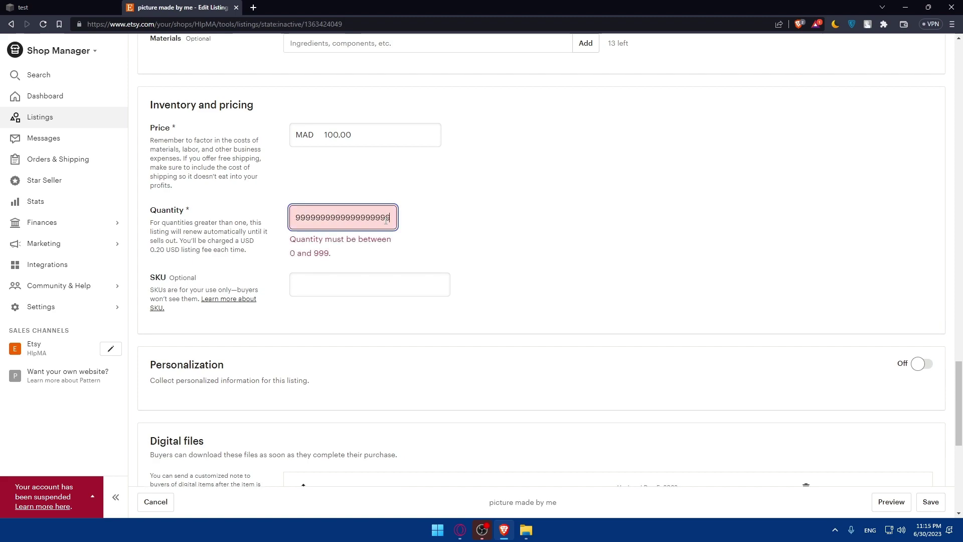
pyautogui.moveTo(385, 221); pyautogui.dragTo(270, 223)
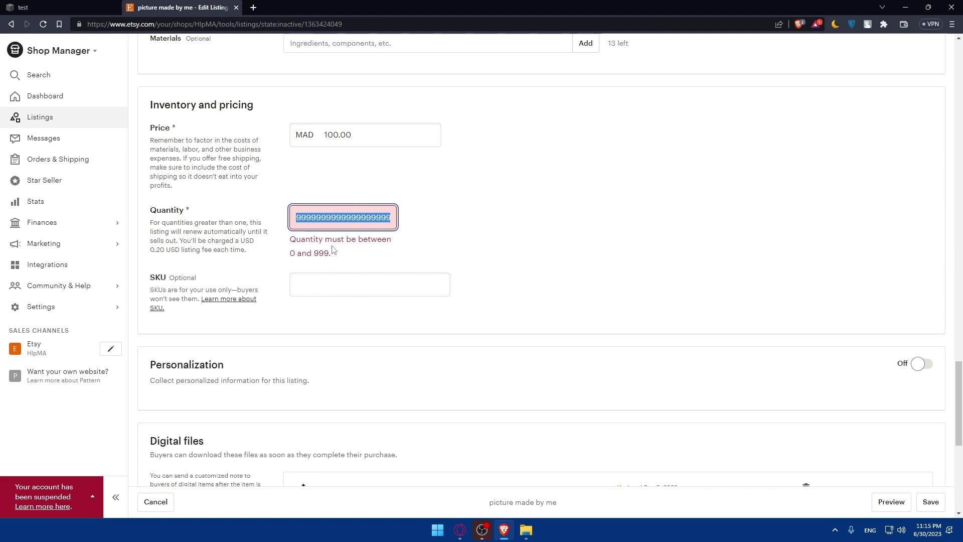
pyautogui.write('999')
pyautogui.doubleClick(304, 217)
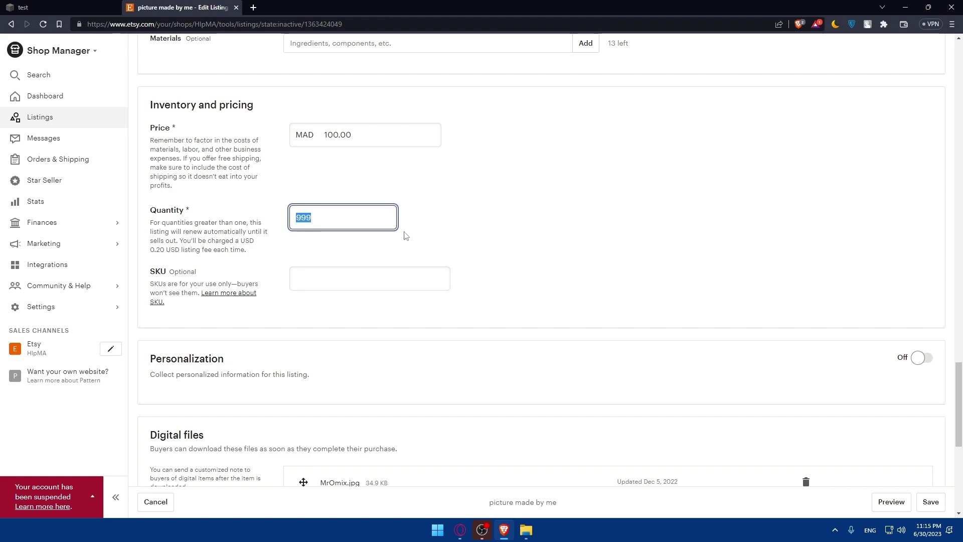
pyautogui.press('BackSpace')
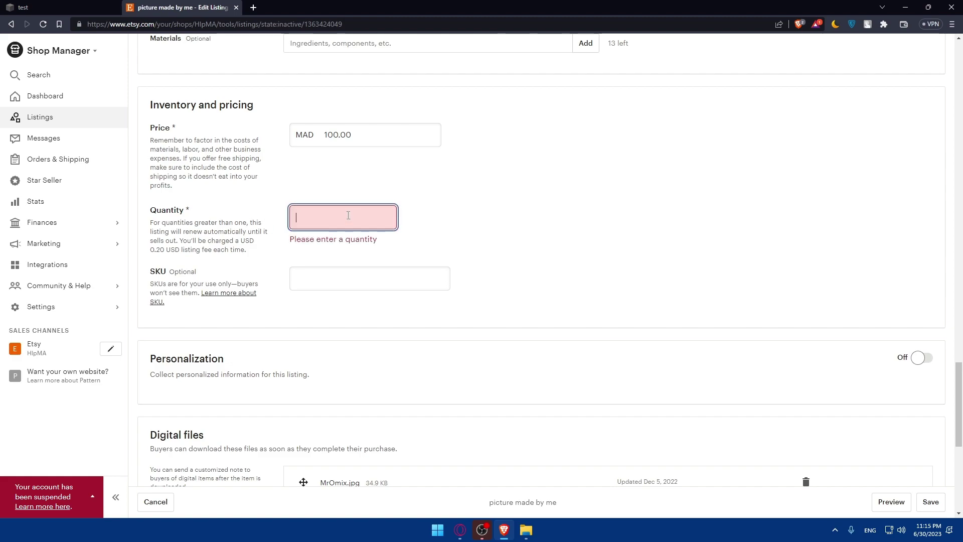
pyautogui.write('0')
pyautogui.click(431, 227)
pyautogui.doubleClick(333, 217)
pyautogui.press('BackSpace')
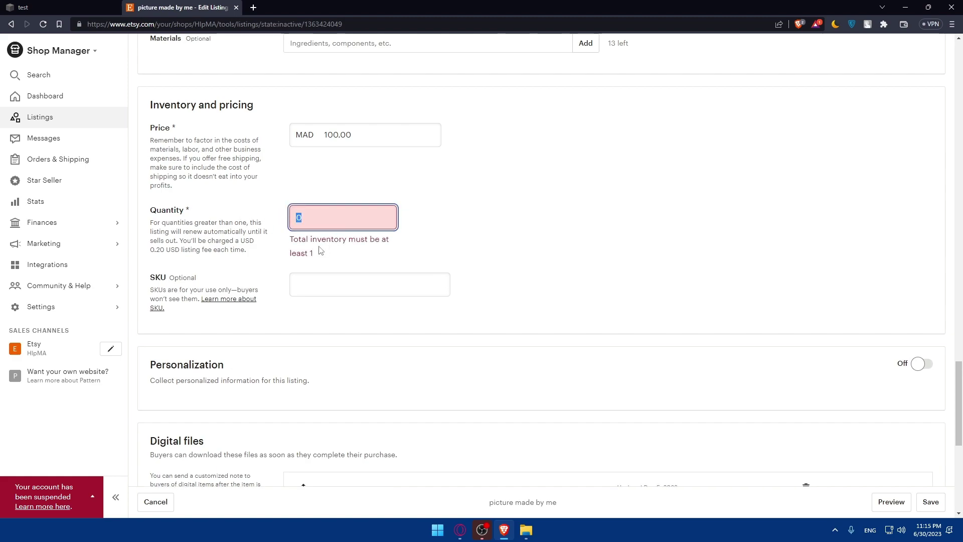
pyautogui.write('999')
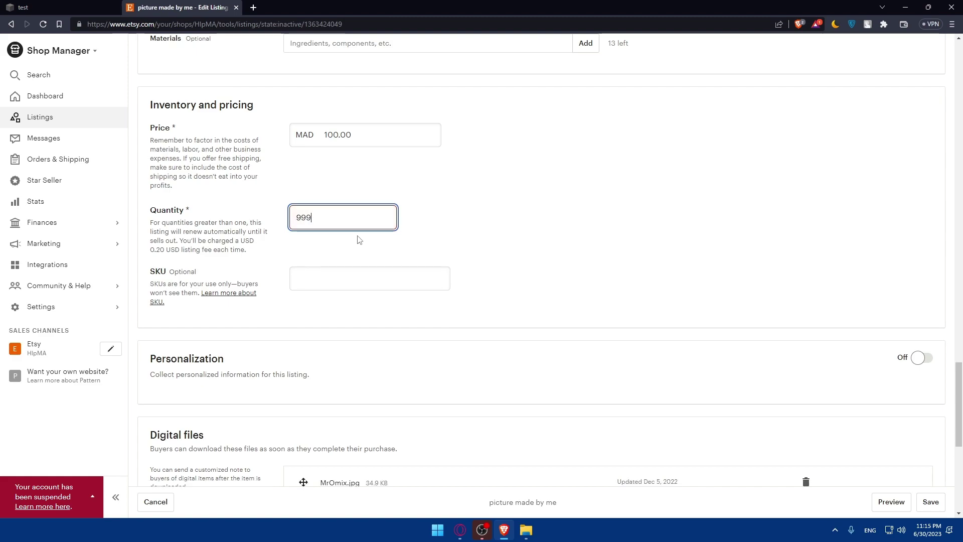
pyautogui.press('BackSpace')
pyautogui.press('BackSpace')
pyautogui.press('BackSpace')
pyautogui.write('999')
pyautogui.click(443, 213)
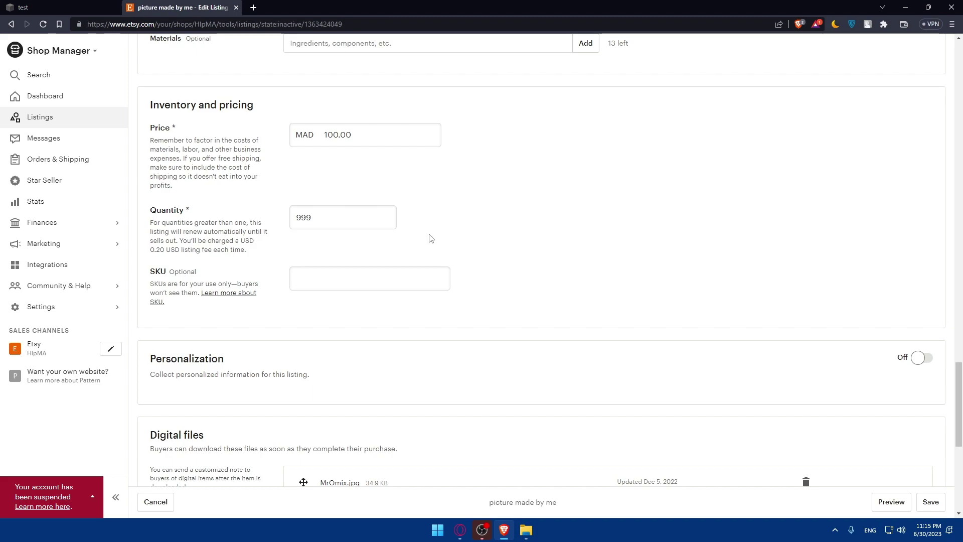
# Toggle personalization on and back off, then scroll down to Digital files
pyautogui.scroll(-3, 430, 238)
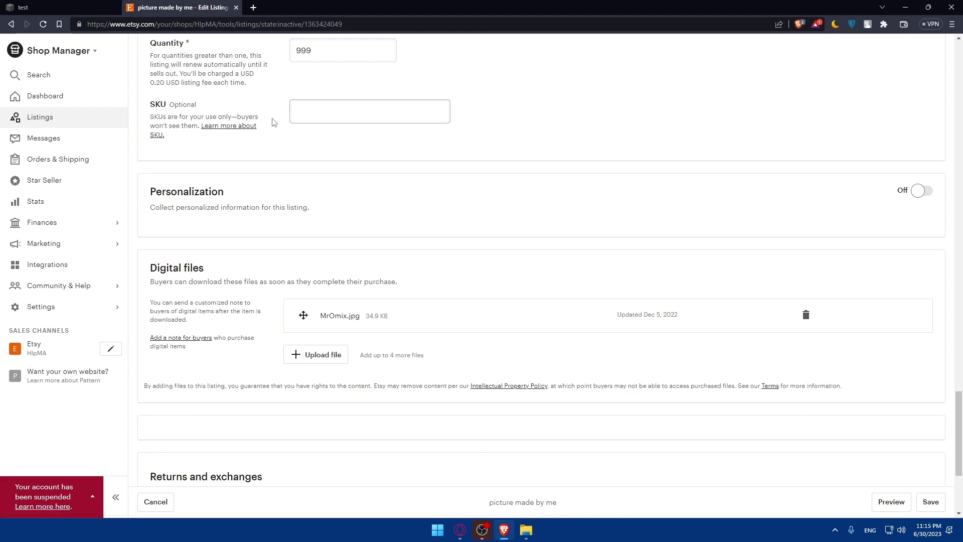
pyautogui.scroll(-2, 231, 167)
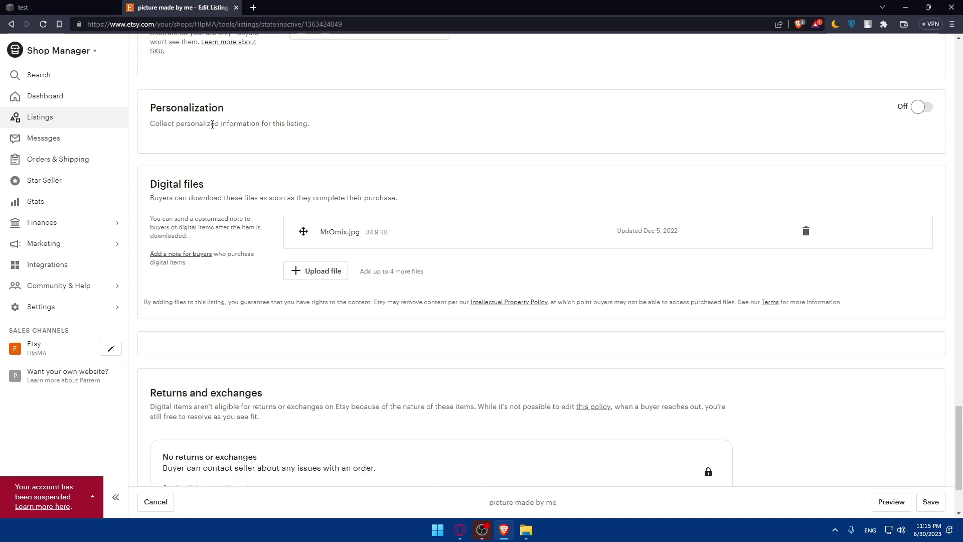
pyautogui.click(924, 108)
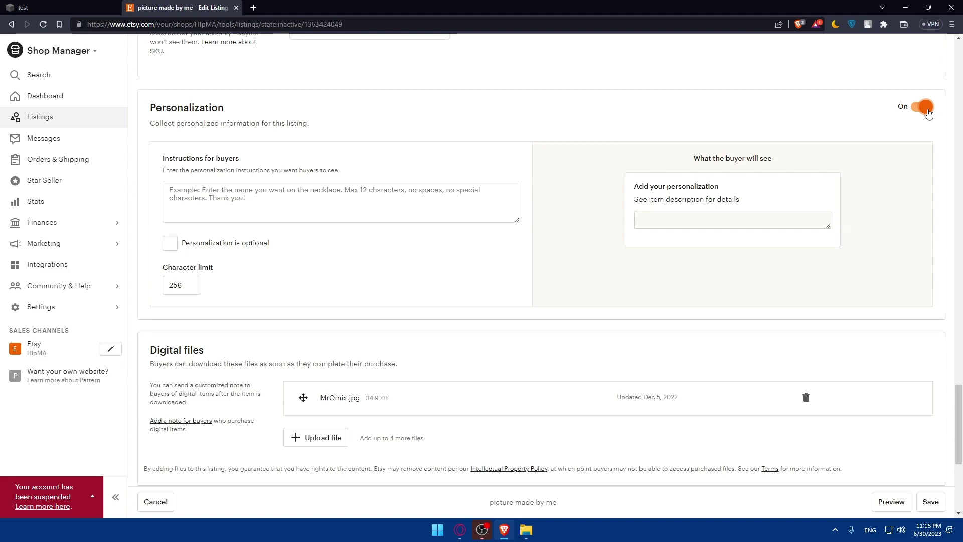
pyautogui.click(924, 108)
pyautogui.scroll(-2, 401, 161)
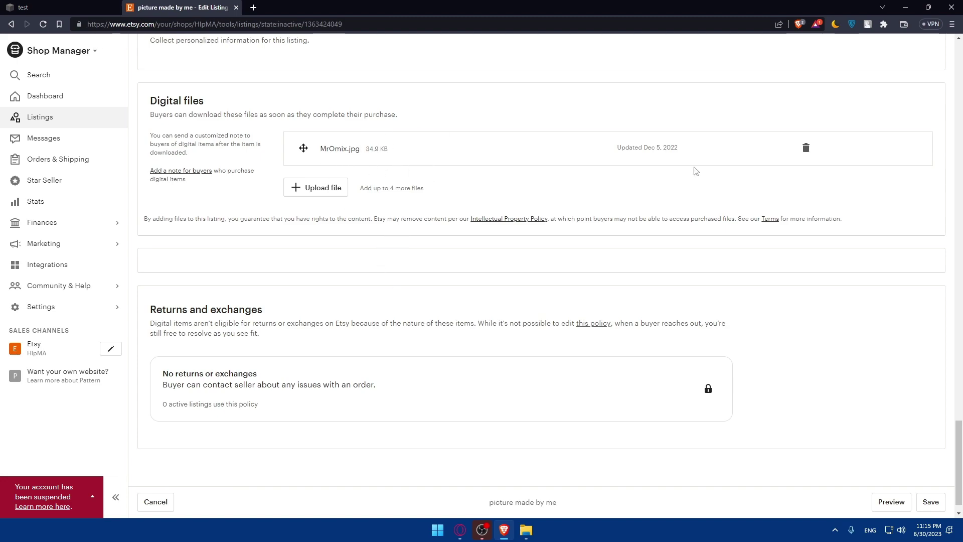
# Cancel the file picker without adding a file, then switch to Squarespace and back to Etsy
pyautogui.click(322, 188)
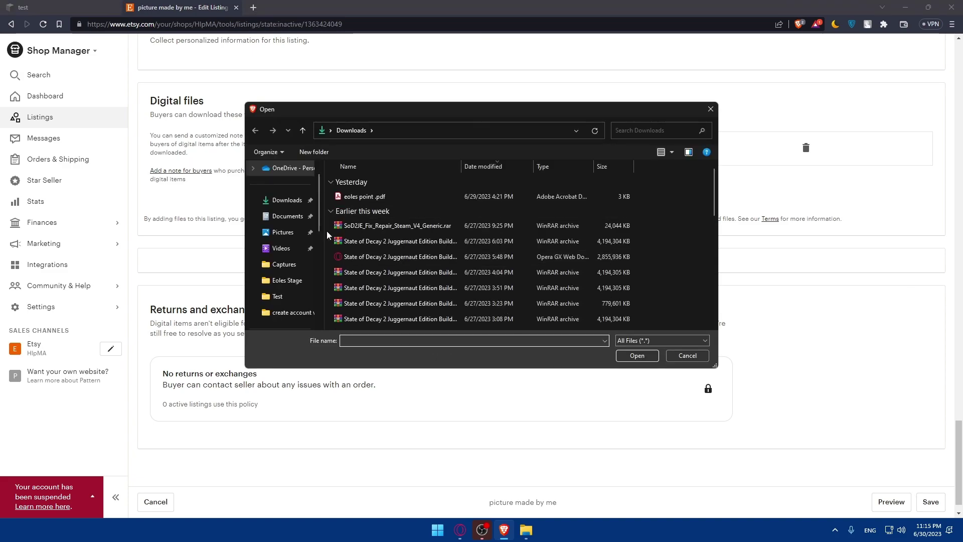
pyautogui.click(710, 108)
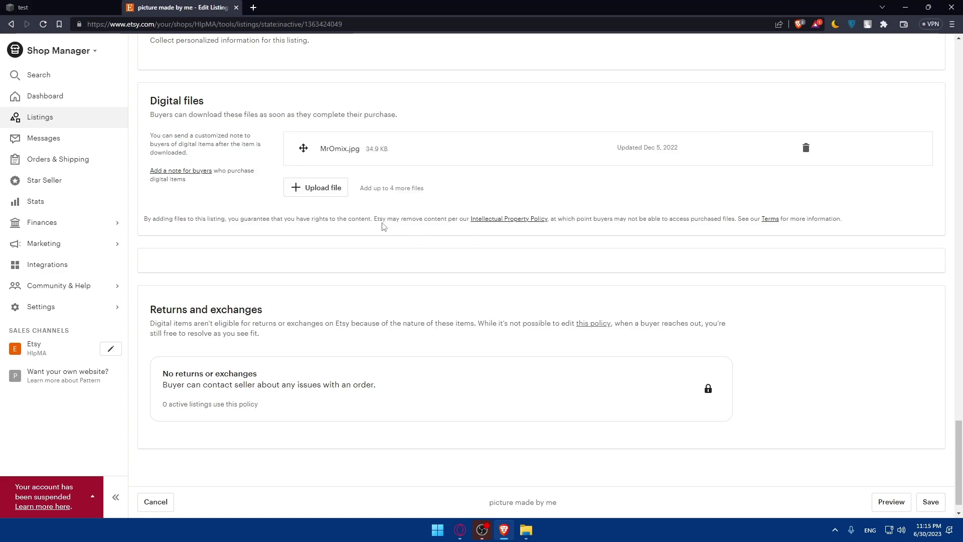
pyautogui.click(23, 7)
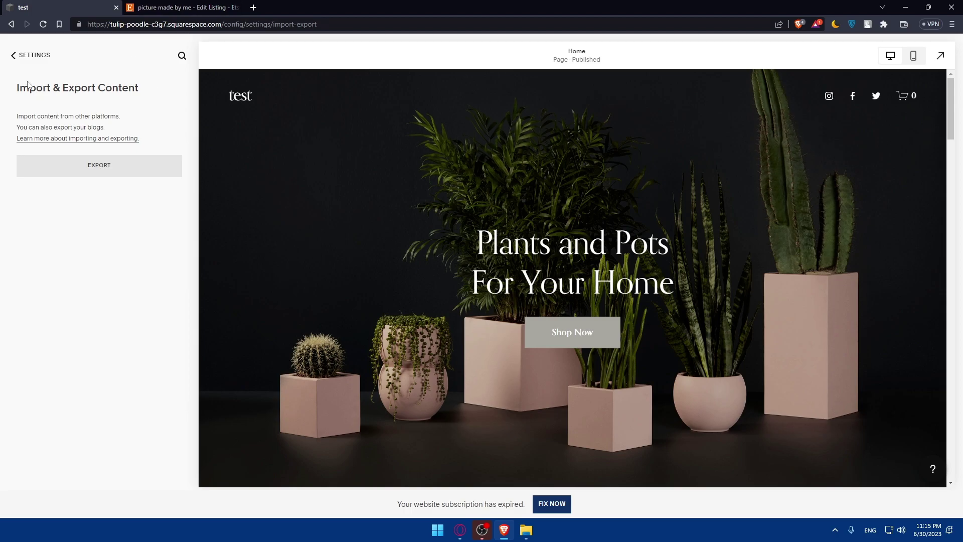
pyautogui.click(161, 7)
pyautogui.scroll(-1, 481, 275)
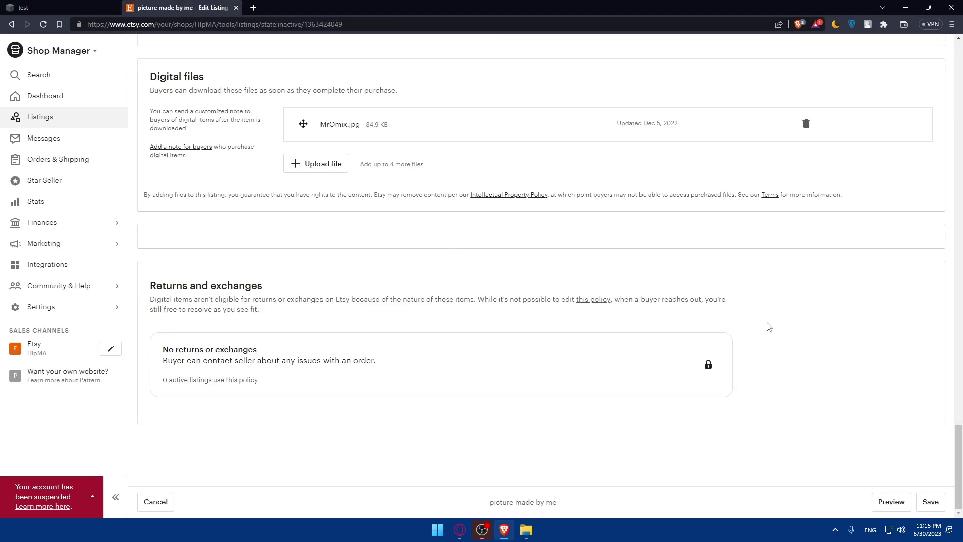